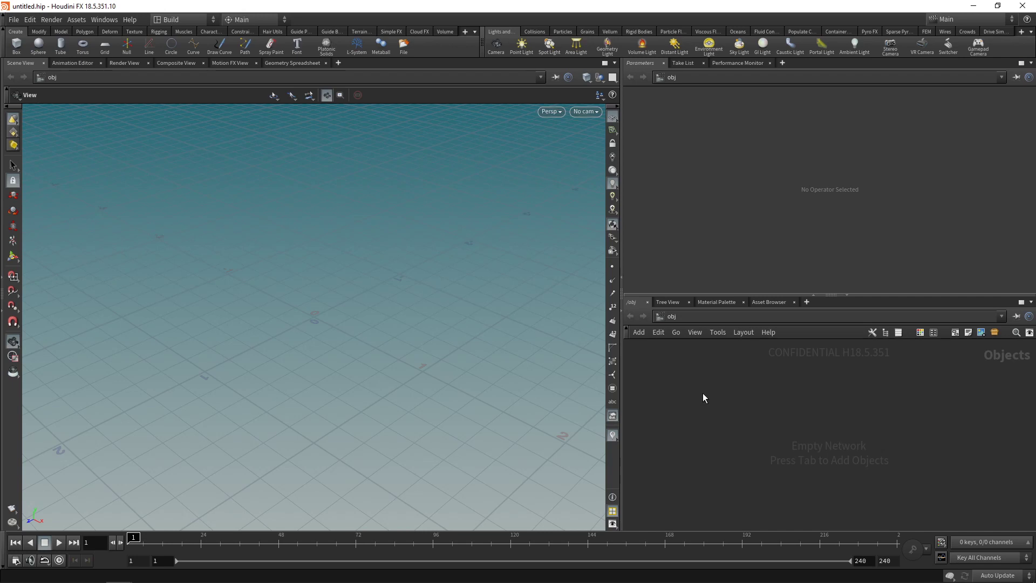
Add a File geometry object to the empty object network
{"action": "key", "text": "Tab"}
{"action": "type", "text": "fi"}
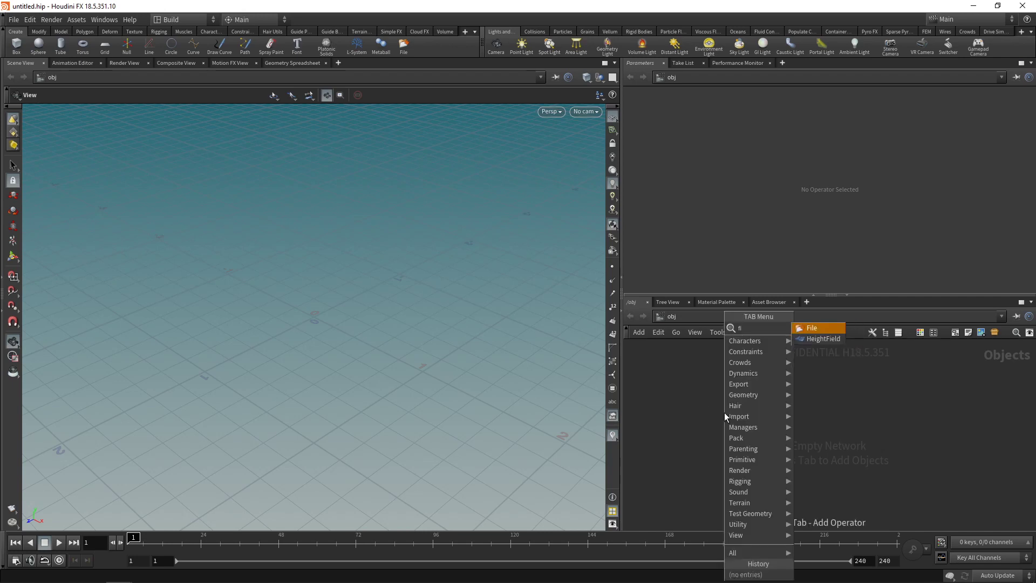
{"action": "key", "text": "Return"}
{"action": "left_click", "coordinate": [724, 412]}
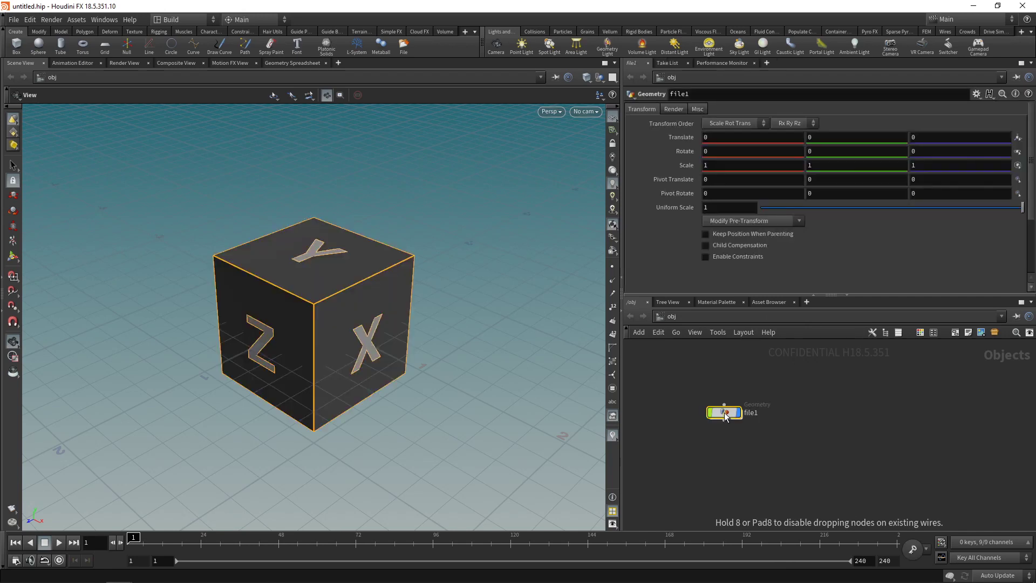
Go inside the file object and load basepair_01.bgeo as its geometry file
{"action": "double_click", "coordinate": [724, 413]}
{"action": "left_click", "coordinate": [1026, 125]}
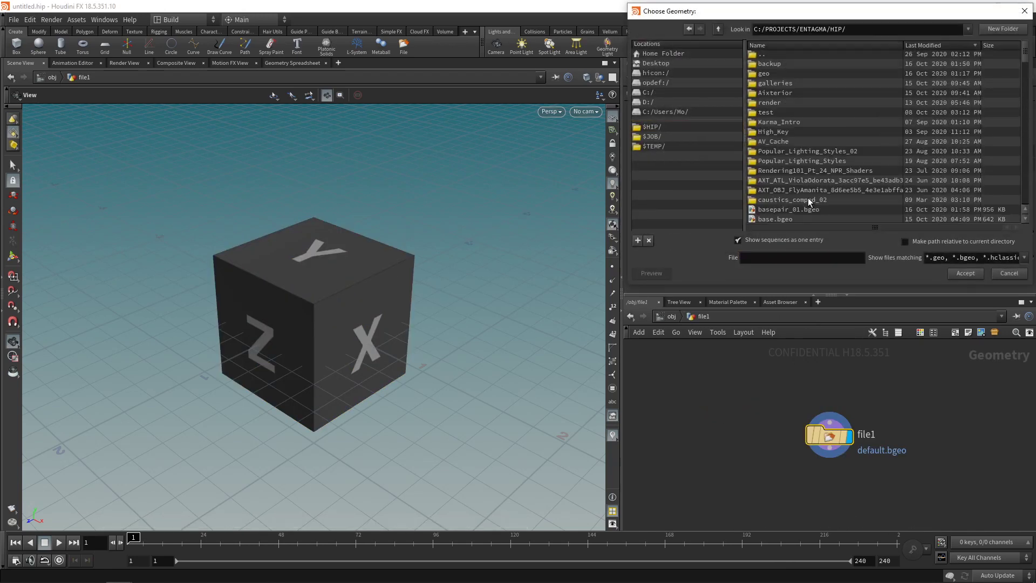
{"action": "left_click", "coordinate": [802, 209]}
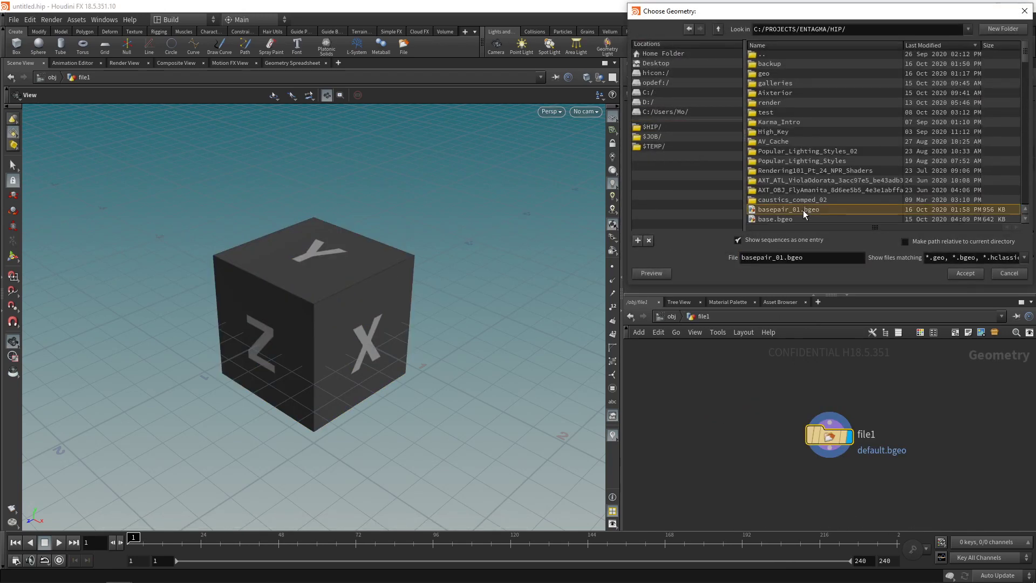
{"action": "double_click", "coordinate": [803, 214]}
{"action": "left_click_drag", "start_coordinate": [347, 296], "coordinate": [473, 328]}
{"action": "left_click_drag", "start_coordinate": [473, 328], "coordinate": [493, 331]}
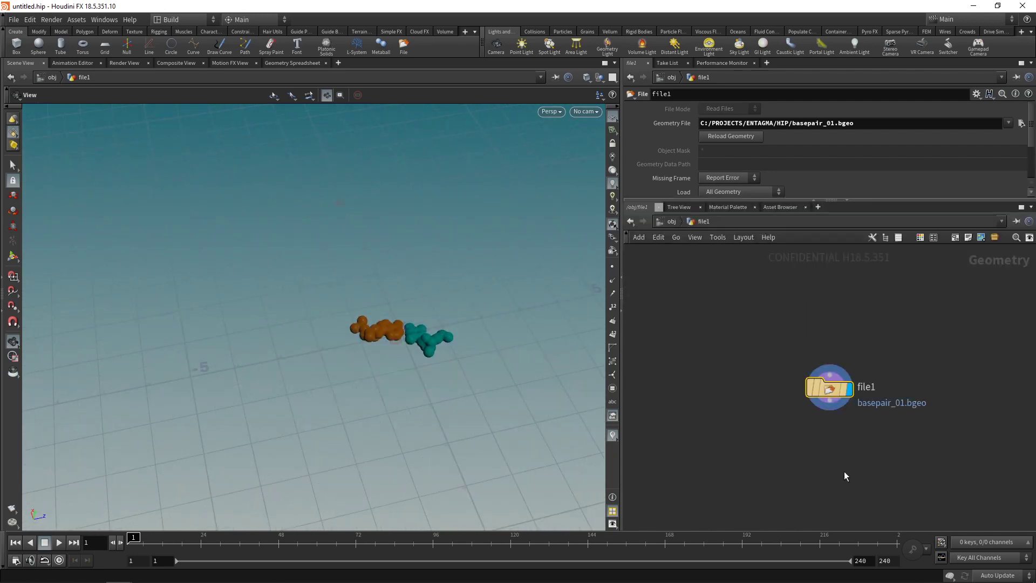
Add a Line node and place it beside the file node at the same height
{"action": "middle_click_drag", "start_coordinate": [874, 463], "coordinate": [786, 416]}
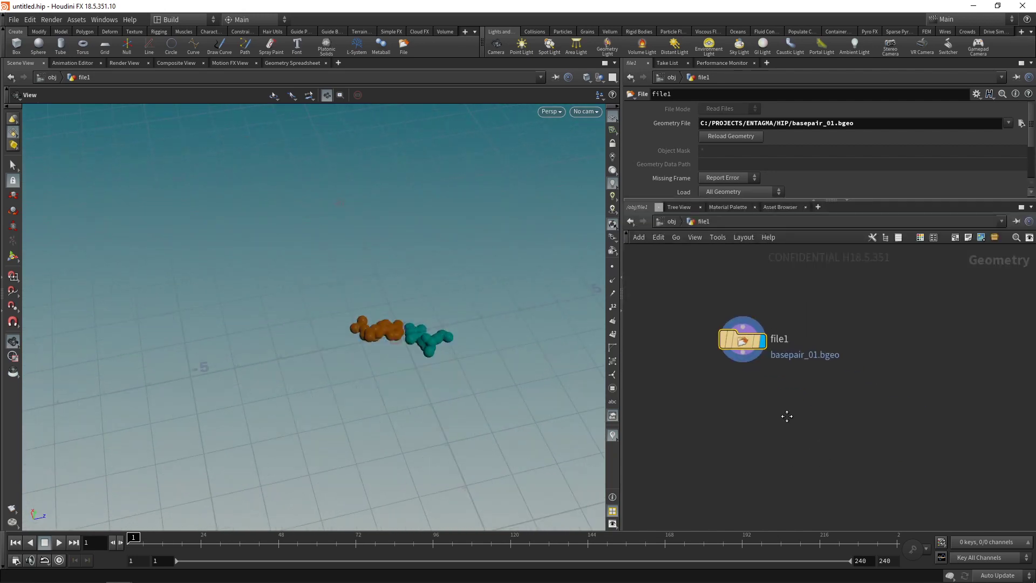
{"action": "key", "text": "Tab"}
{"action": "type", "text": "line"}
{"action": "key", "text": "Return"}
{"action": "left_click", "coordinate": [884, 403]}
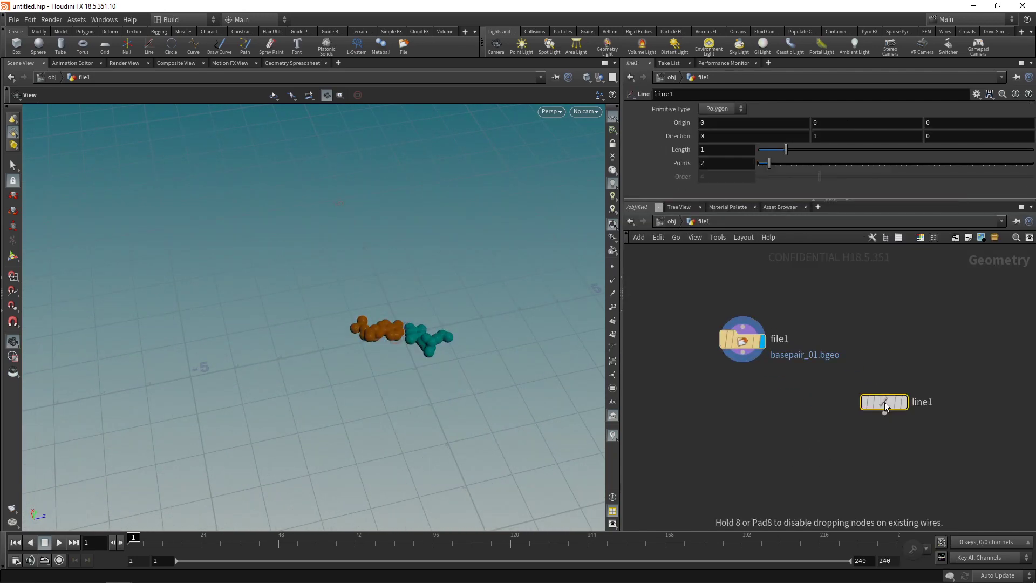
{"action": "left_click_drag", "start_coordinate": [884, 403], "coordinate": [893, 339]}
Display the Line node and set the line's length to 10
{"action": "left_click_drag", "start_coordinate": [397, 307], "coordinate": [406, 347]}
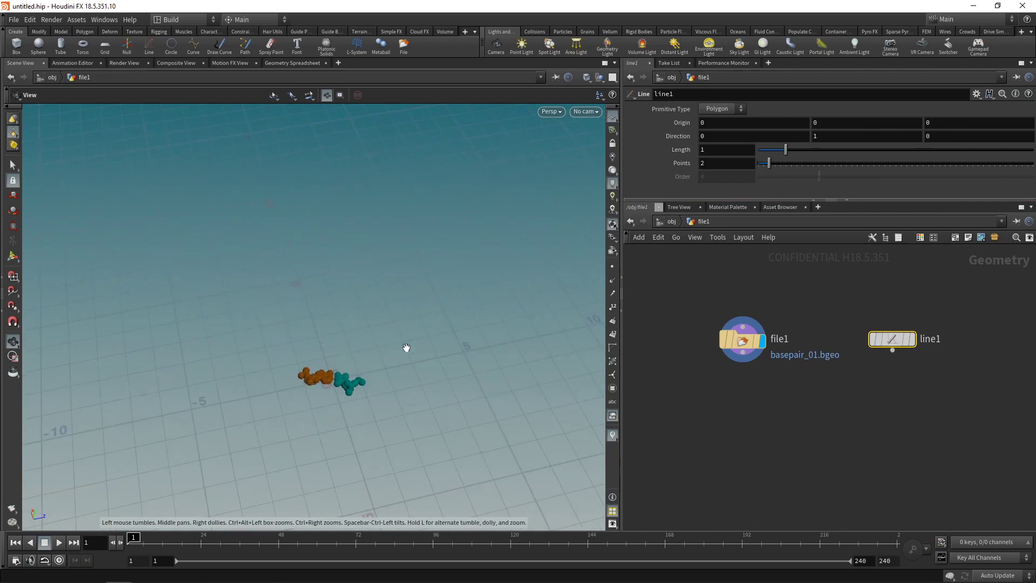
{"action": "left_click", "coordinate": [911, 338]}
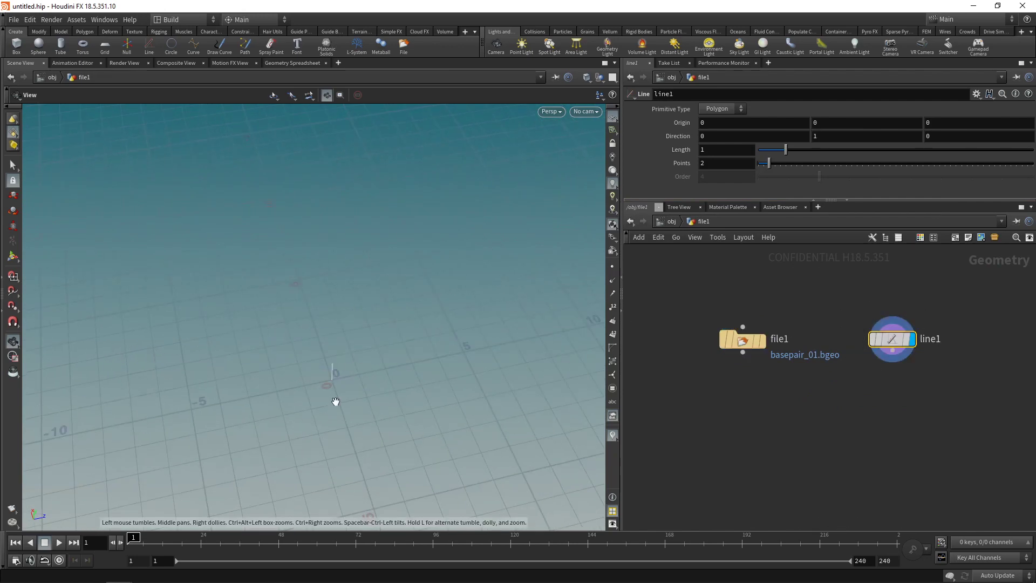
{"action": "left_click_drag", "start_coordinate": [405, 389], "coordinate": [384, 363]}
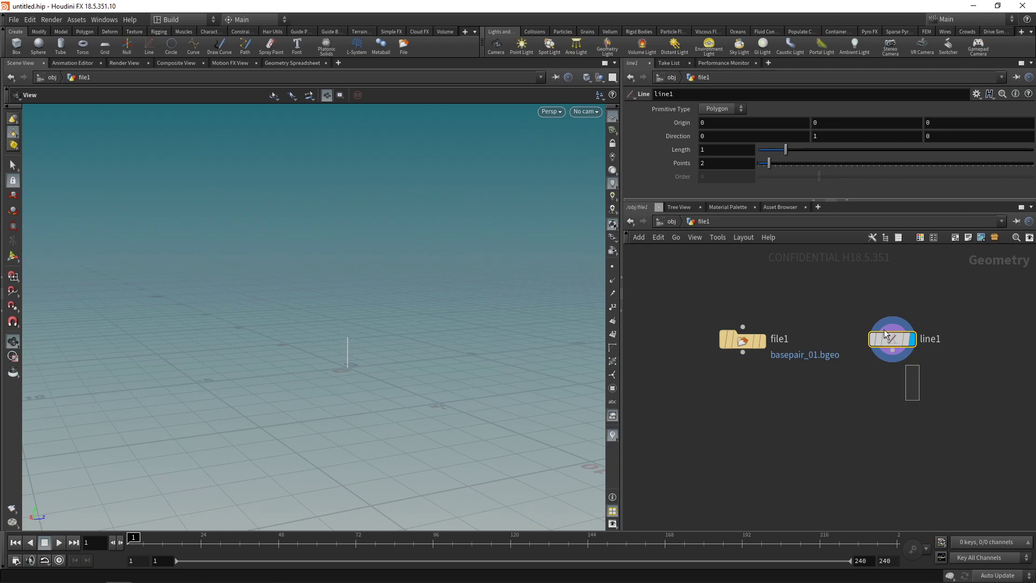
{"action": "left_click", "coordinate": [711, 154]}
{"action": "type", "text": "0"}
{"action": "key", "text": "Return"}
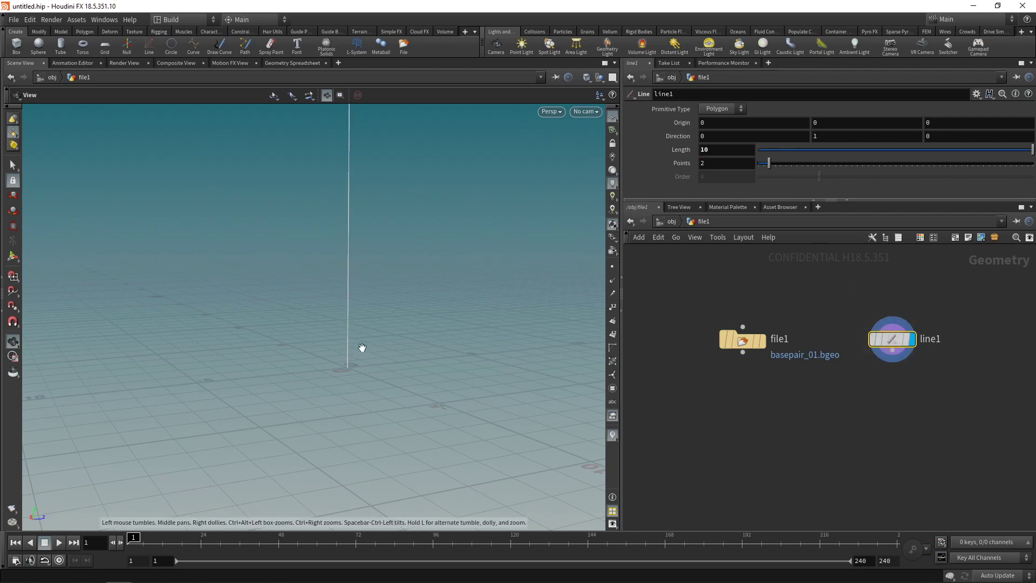
{"action": "left_click_drag", "start_coordinate": [358, 352], "coordinate": [369, 325]}
Add a Chain node fed by the file node's geometry and the line as its curve, and display its result
{"action": "key", "text": "Tab"}
{"action": "type", "text": "chain"}
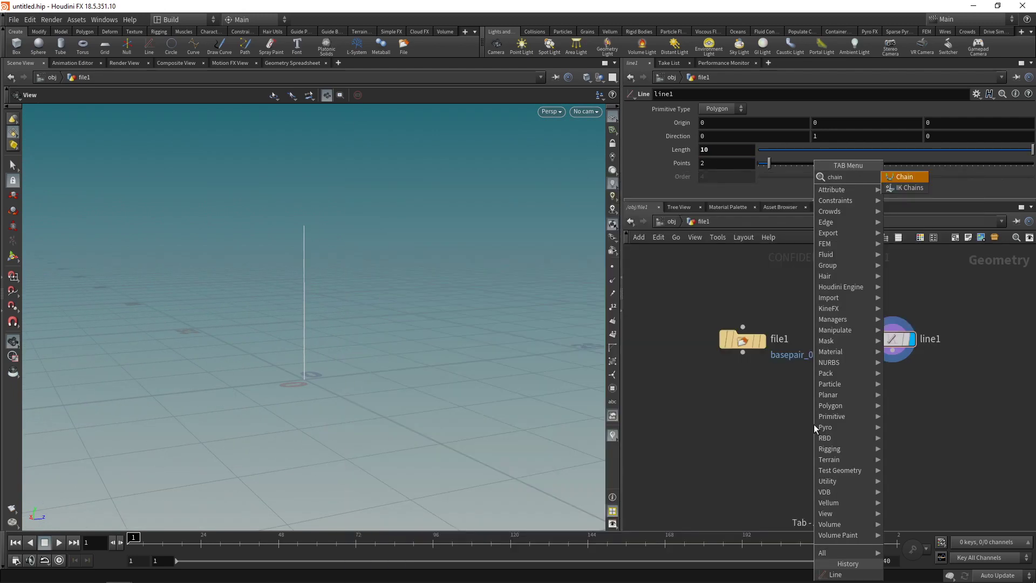
{"action": "key", "text": "Return"}
{"action": "left_click", "coordinate": [813, 424]}
{"action": "left_click", "coordinate": [814, 424]}
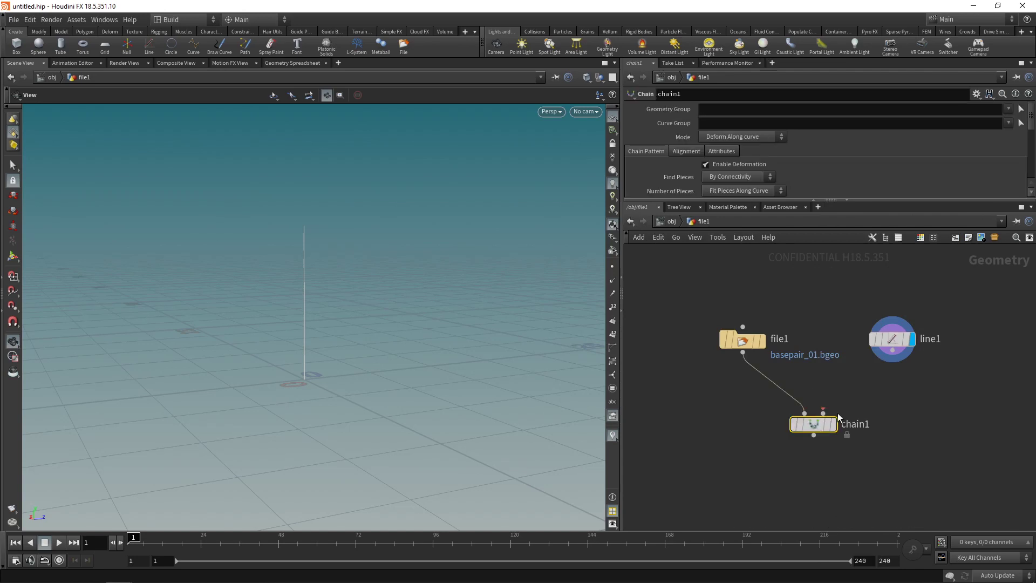
{"action": "left_click", "coordinate": [827, 413]}
{"action": "left_click", "coordinate": [892, 351]}
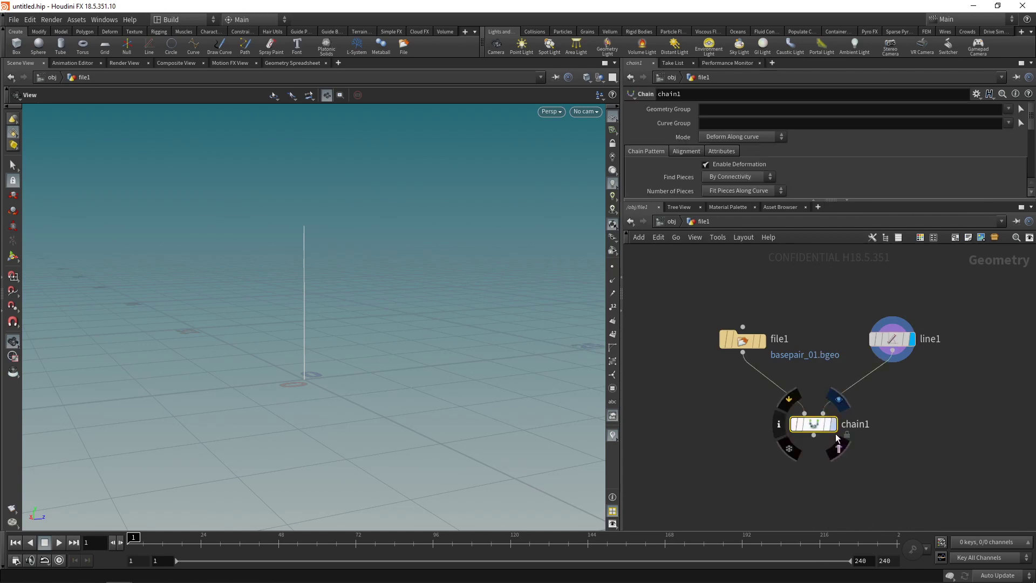
{"action": "left_click", "coordinate": [834, 425]}
{"action": "left_click_drag", "start_coordinate": [280, 287], "coordinate": [318, 338]}
{"action": "right_click_drag", "start_coordinate": [318, 339], "coordinate": [425, 305]}
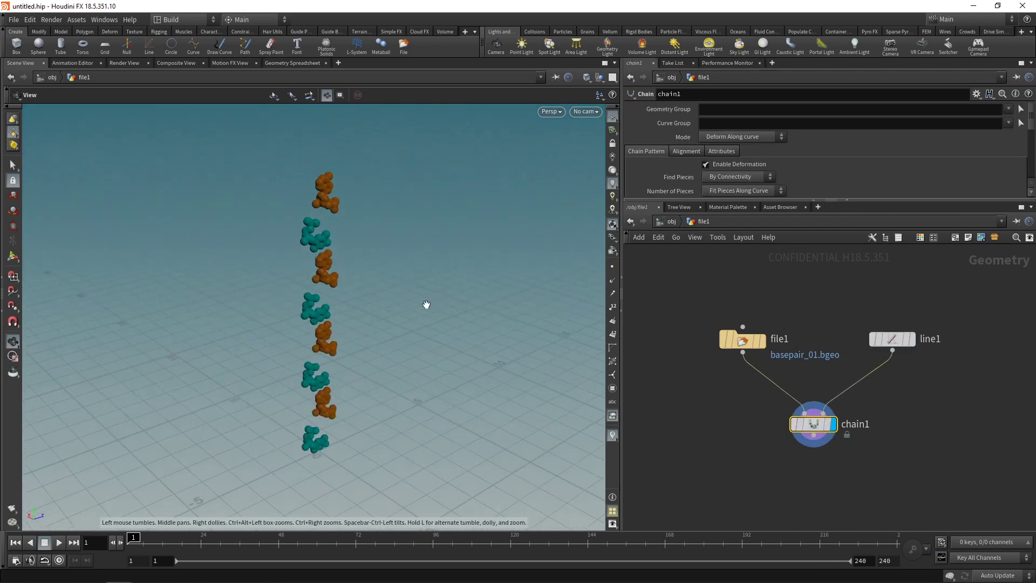
Enlarge the parameter area and reposition the Chain node below the file and line nodes
{"action": "left_click_drag", "start_coordinate": [764, 200], "coordinate": [765, 342]}
{"action": "left_click_drag", "start_coordinate": [819, 496], "coordinate": [823, 469]}
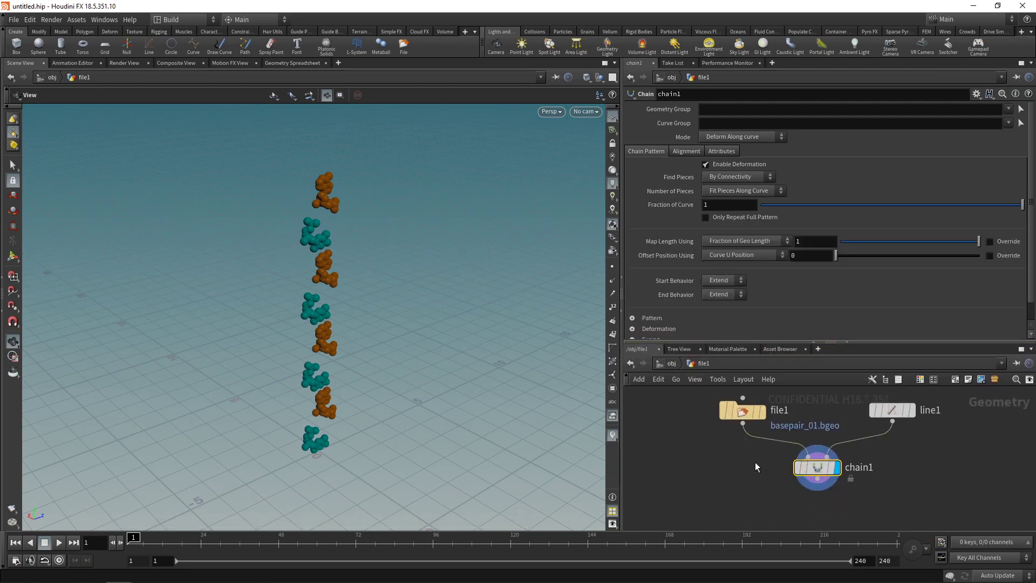
{"action": "middle_click_drag", "start_coordinate": [755, 462], "coordinate": [747, 480]}
{"action": "left_click_drag", "start_coordinate": [750, 342], "coordinate": [749, 361]}
Display the file node's output and examine the single base pair up close
{"action": "left_click", "coordinate": [735, 438]}
{"action": "key", "text": "r"}
{"action": "left_click_drag", "start_coordinate": [403, 439], "coordinate": [328, 474]}
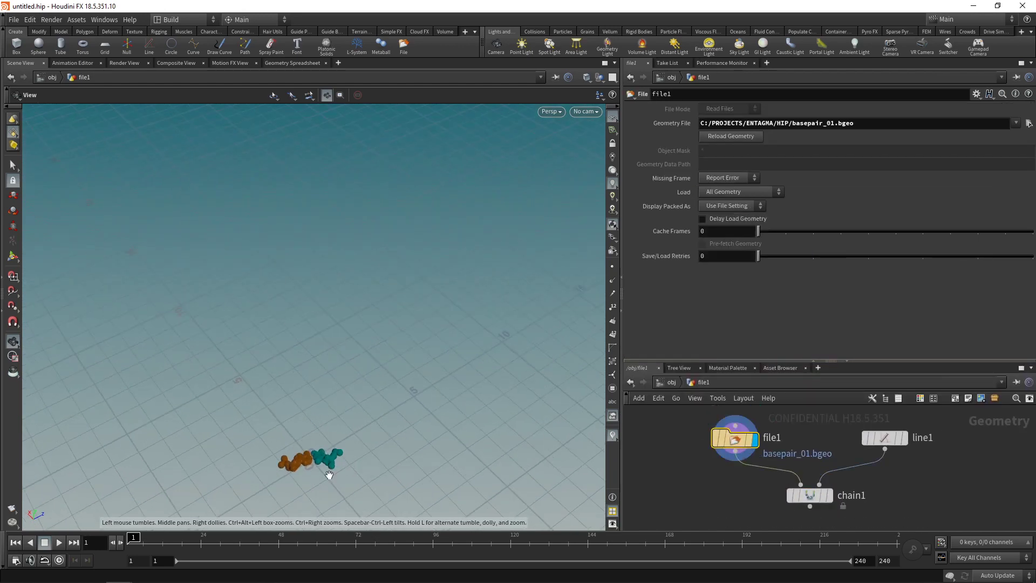
{"action": "right_click_drag", "start_coordinate": [328, 474], "coordinate": [474, 393]}
{"action": "middle_click_drag", "start_coordinate": [474, 392], "coordinate": [503, 311]}
{"action": "left_click_drag", "start_coordinate": [503, 311], "coordinate": [375, 419]}
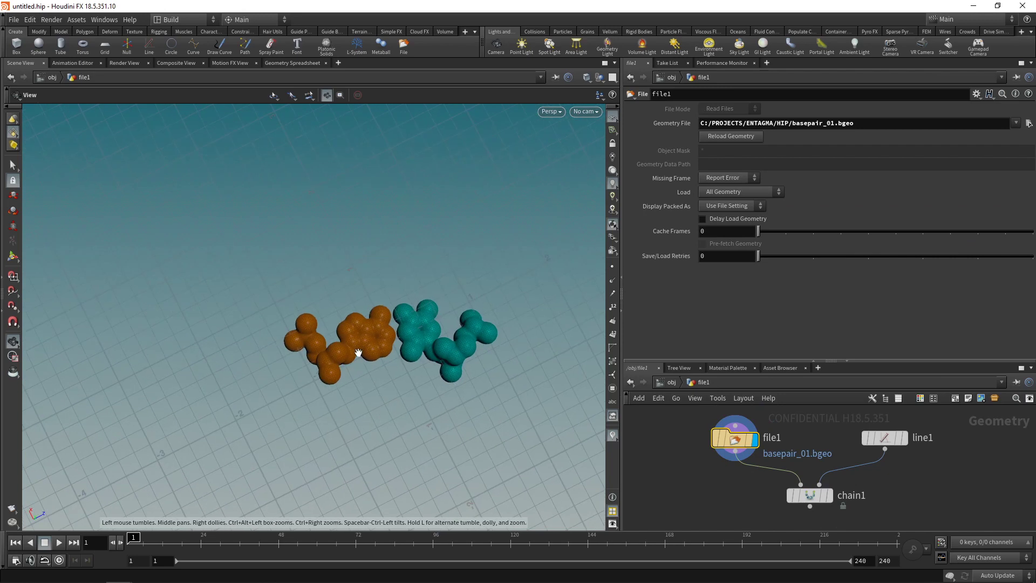
Display the Chain node's output again and examine how the two base pair halves are distributed along the line
{"action": "left_click", "coordinate": [798, 494]}
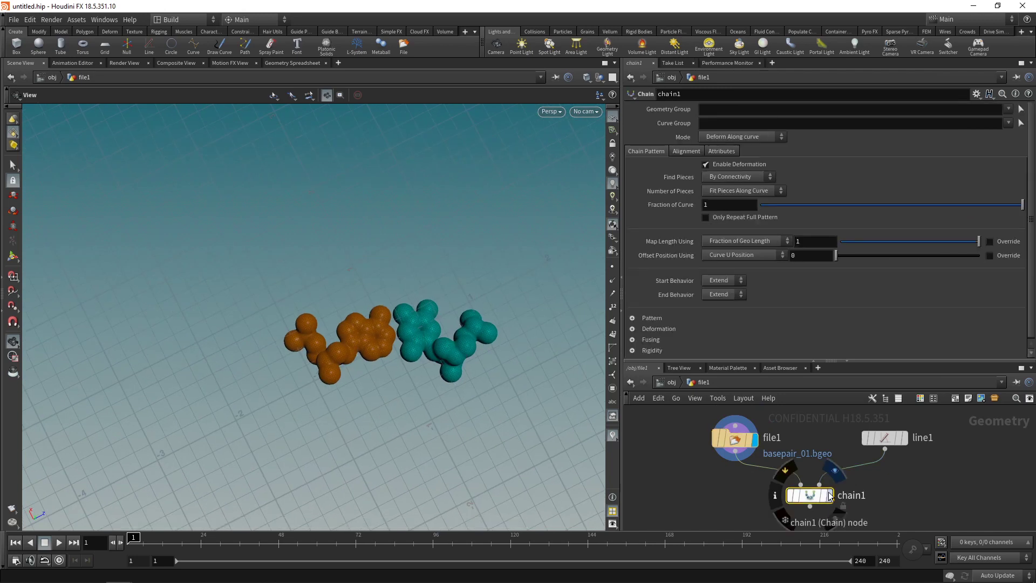
{"action": "left_click", "coordinate": [827, 493]}
{"action": "left_click_drag", "start_coordinate": [565, 346], "coordinate": [346, 238]}
{"action": "right_click_drag", "start_coordinate": [346, 238], "coordinate": [305, 280]}
{"action": "right_click_drag", "start_coordinate": [426, 314], "coordinate": [349, 346]}
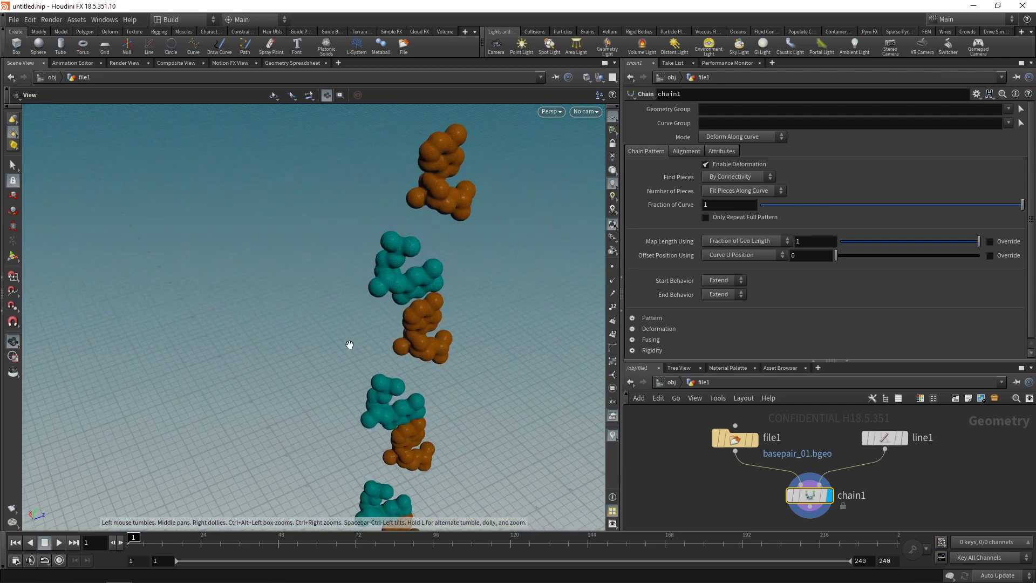
{"action": "middle_click_drag", "start_coordinate": [398, 334], "coordinate": [383, 226]}
{"action": "right_click_drag", "start_coordinate": [388, 243], "coordinate": [272, 315]}
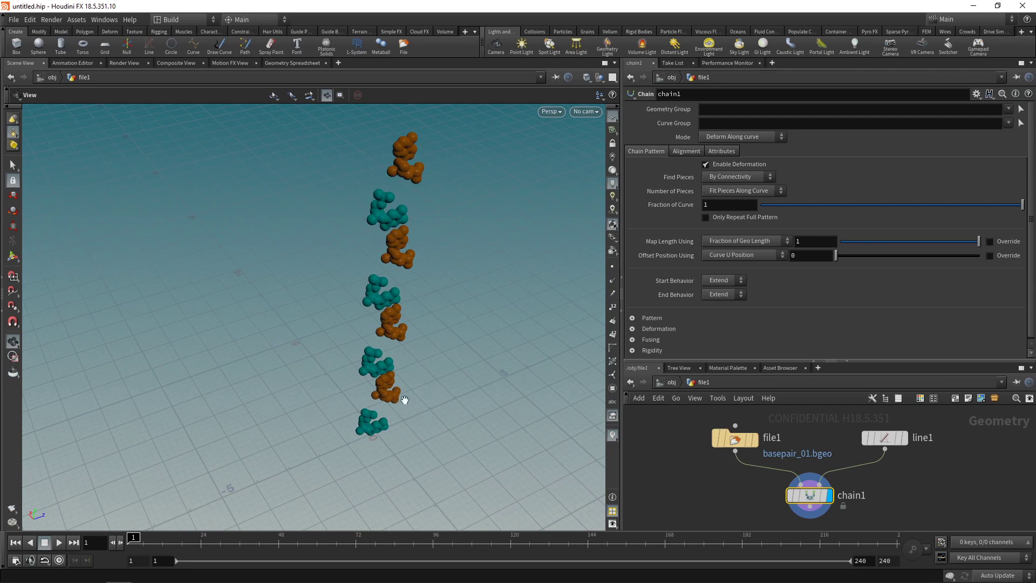
Make the Chain node find pieces By Piece Attribute, using the attribute name
{"action": "left_click", "coordinate": [742, 177]}
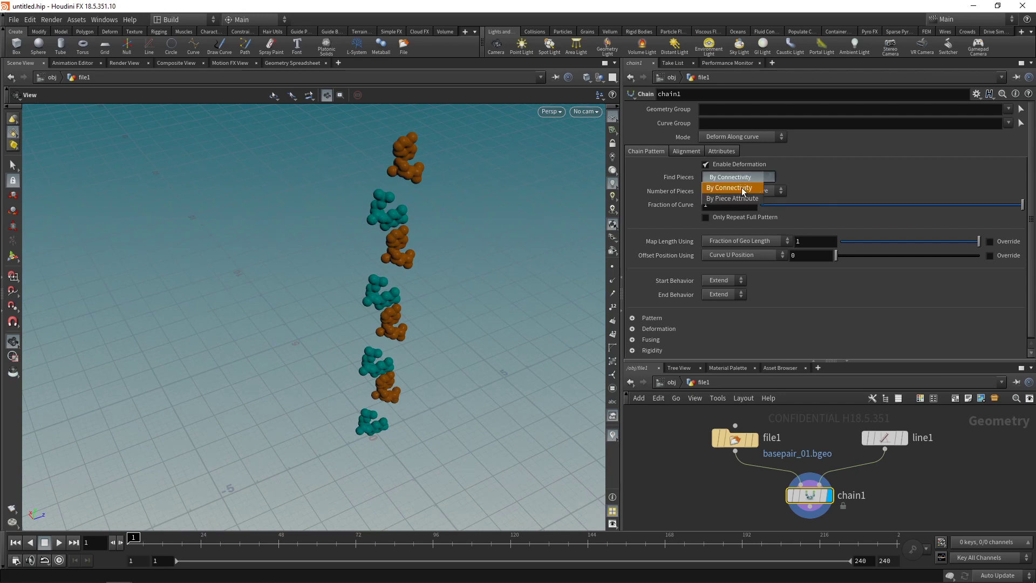
{"action": "left_click", "coordinate": [737, 199]}
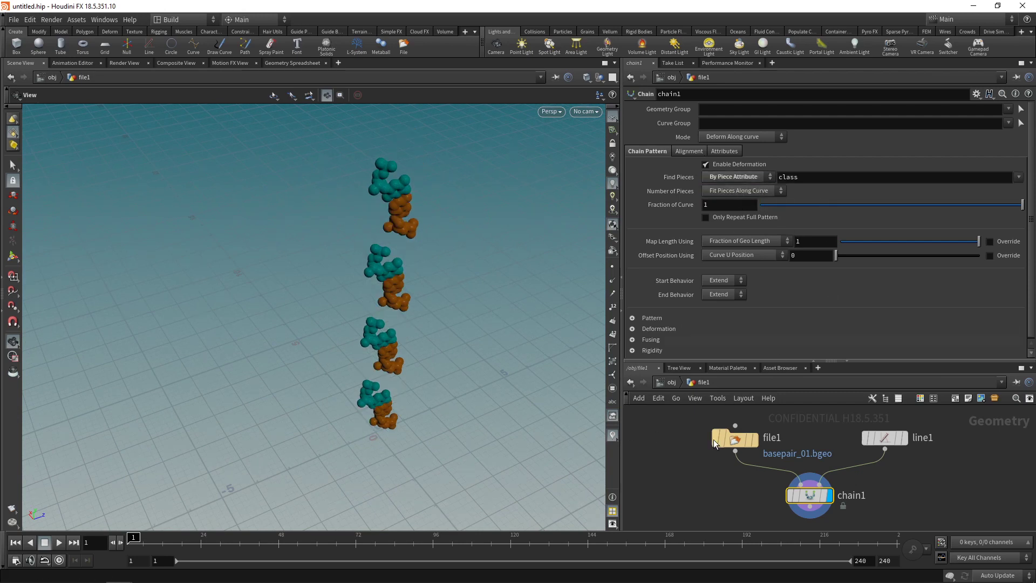
{"action": "middle_click", "coordinate": [733, 439]}
{"action": "double_click", "coordinate": [793, 178]}
{"action": "type", "text": "name"}
{"action": "key", "text": "Return"}
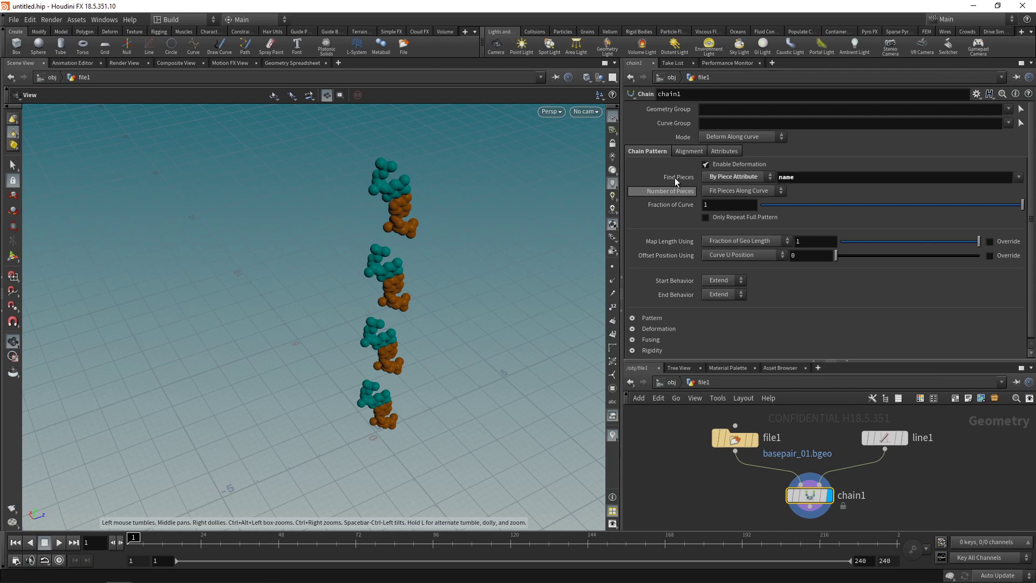
Check the base pair's original orientation and set the Chain node's geometry forward direction to Y
{"action": "left_click", "coordinate": [687, 151]}
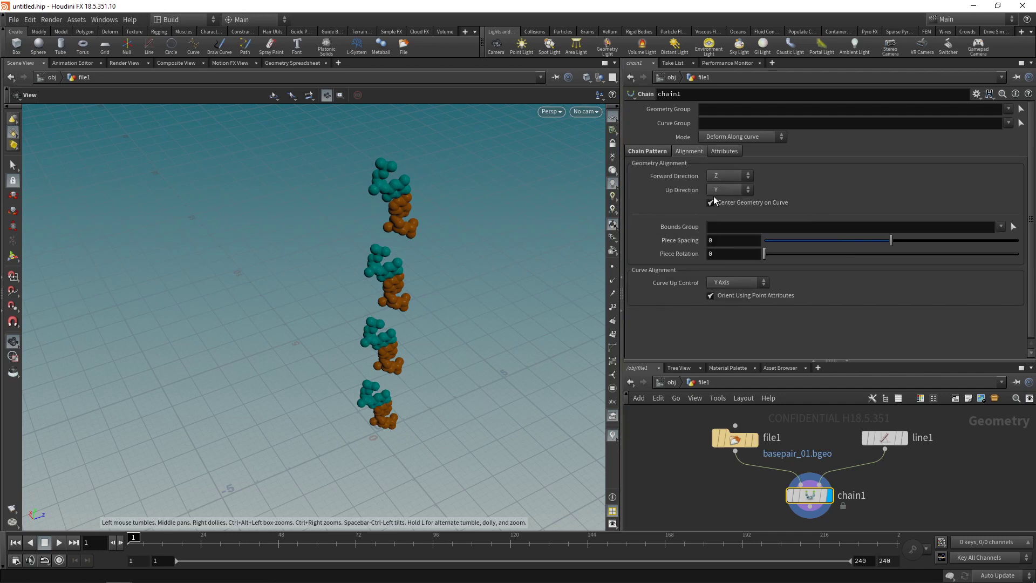
{"action": "left_click", "coordinate": [754, 438]}
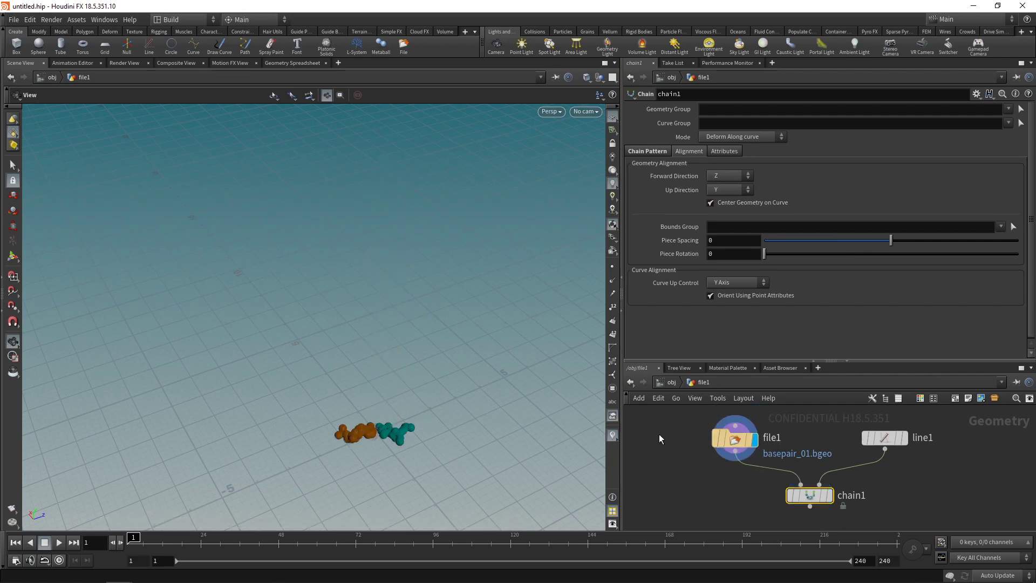
{"action": "mouse_move", "coordinate": [381, 358]}
{"action": "left_mouse_down"}
{"action": "mouse_move", "coordinate": [390, 372]}
{"action": "mouse_move", "coordinate": [377, 376]}
{"action": "left_mouse_up"}
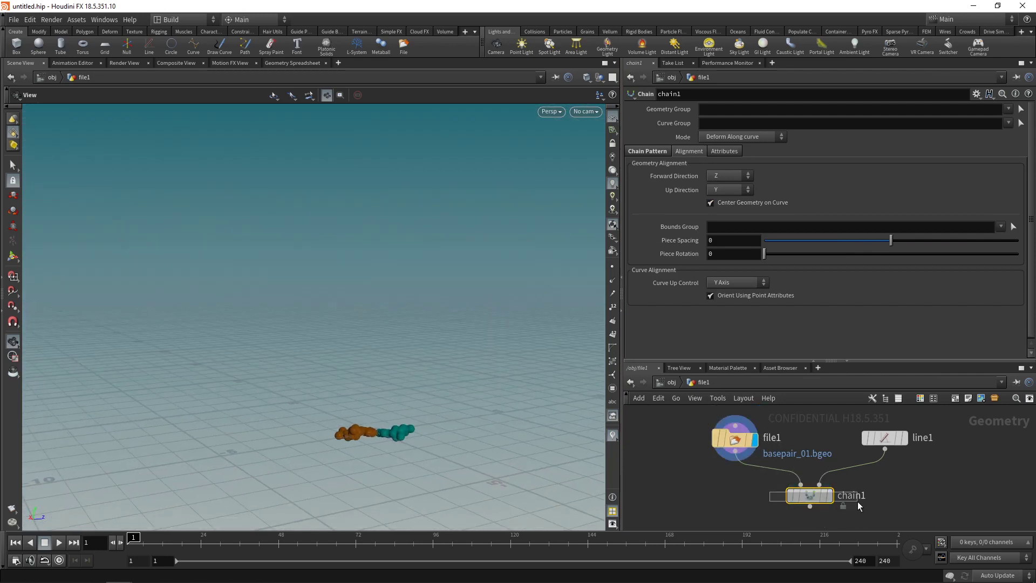
{"action": "left_click", "coordinate": [828, 495]}
{"action": "left_click", "coordinate": [728, 175]}
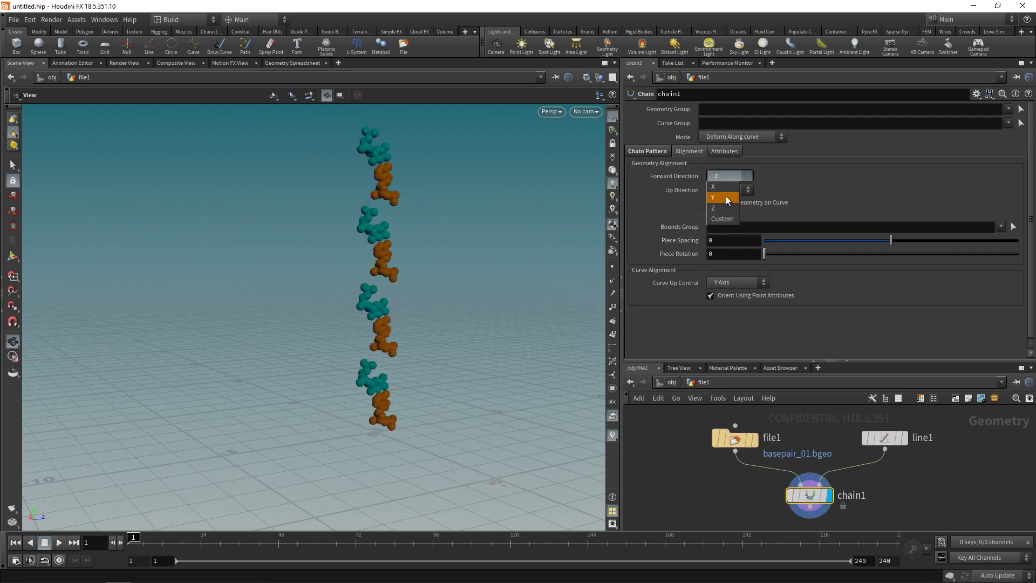
{"action": "left_click", "coordinate": [726, 196]}
{"action": "left_click_drag", "start_coordinate": [588, 421], "coordinate": [369, 226]}
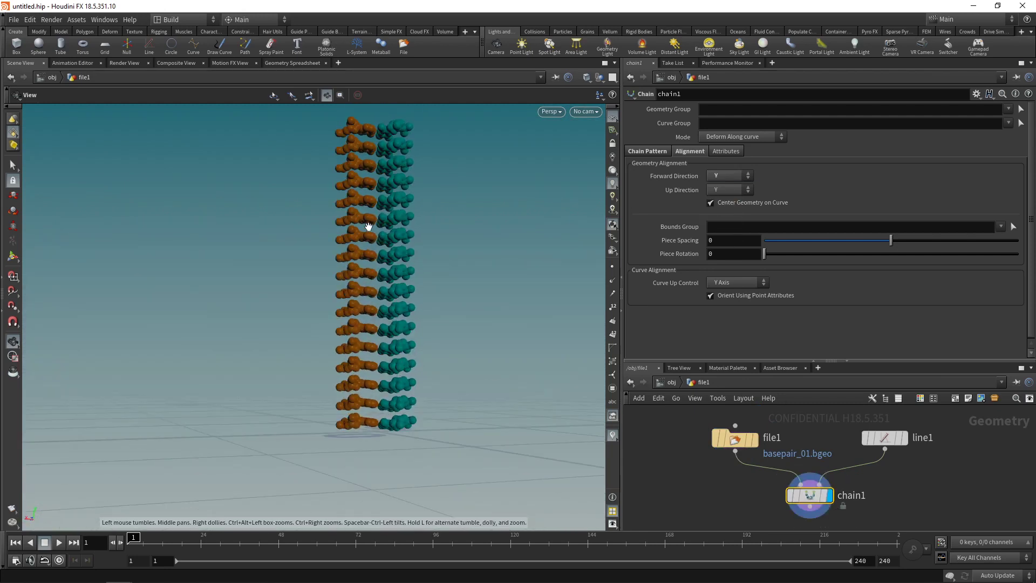
{"action": "left_click_drag", "start_coordinate": [346, 342], "coordinate": [430, 386]}
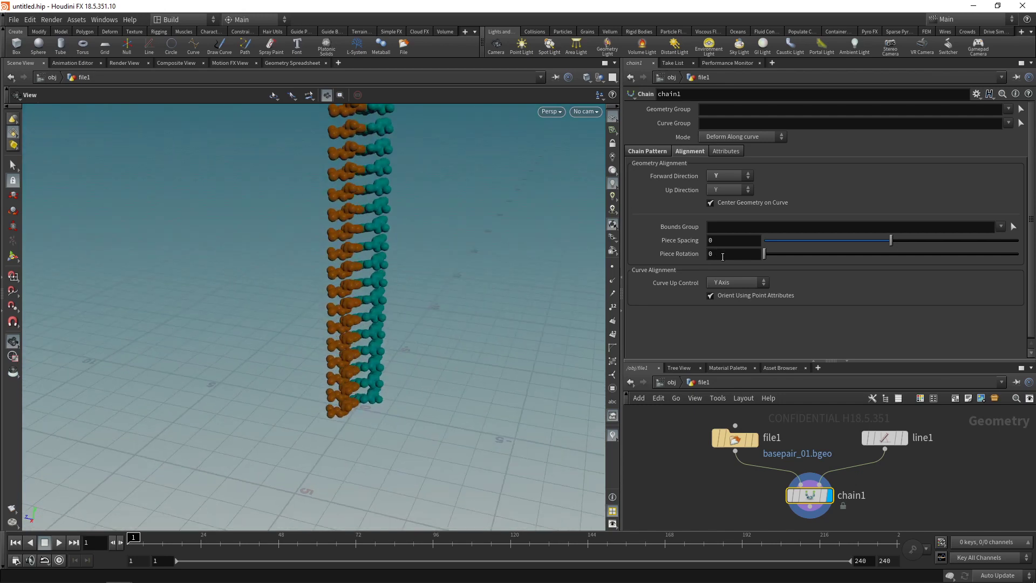
Set the Chain node's piece rotation to 34.2 and inspect the twisted stack
{"action": "left_click_drag", "start_coordinate": [697, 251], "coordinate": [691, 252]}
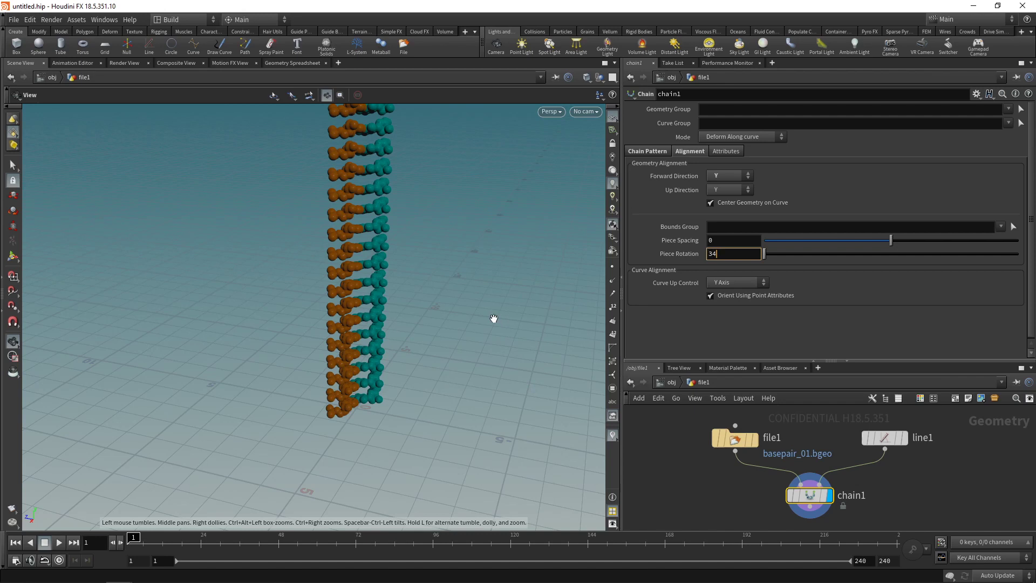
{"action": "type", "text": "34.2"}
{"action": "key", "text": "Return"}
{"action": "left_click_drag", "start_coordinate": [494, 319], "coordinate": [400, 431]}
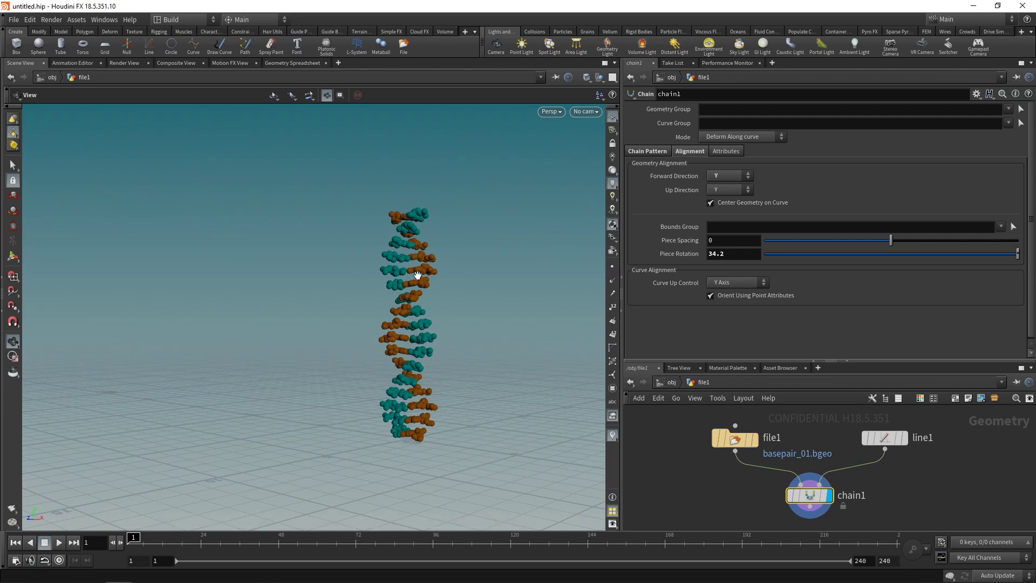
{"action": "middle_click_drag", "start_coordinate": [434, 398], "coordinate": [367, 406]}
{"action": "right_click_drag", "start_coordinate": [367, 406], "coordinate": [440, 361]}
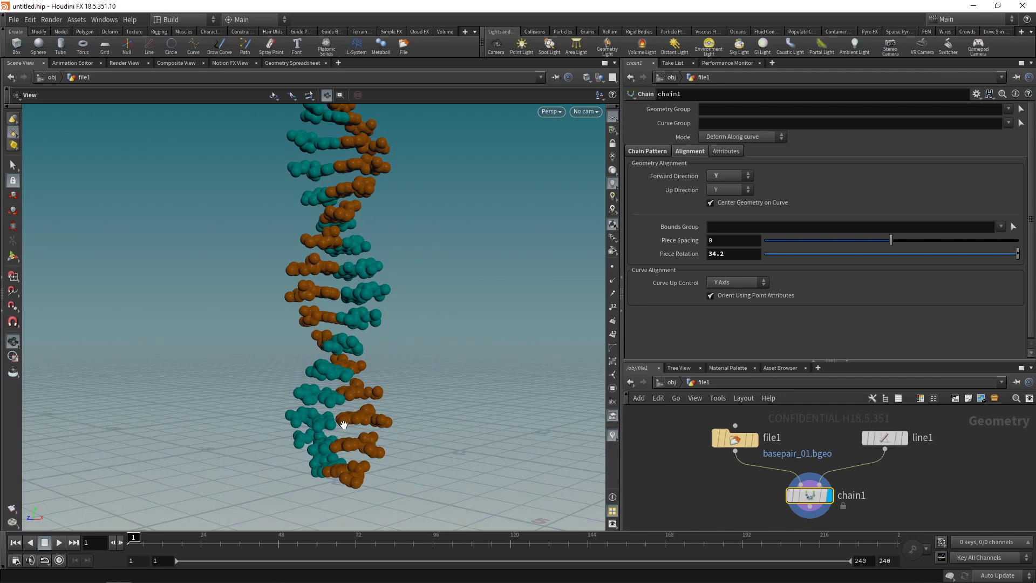
Reduce the Chain node's piece spacing below zero so the base pairs pack closely along the line
{"action": "left_click", "coordinate": [879, 244]}
{"action": "left_click_drag", "start_coordinate": [877, 244], "coordinate": [855, 244]}
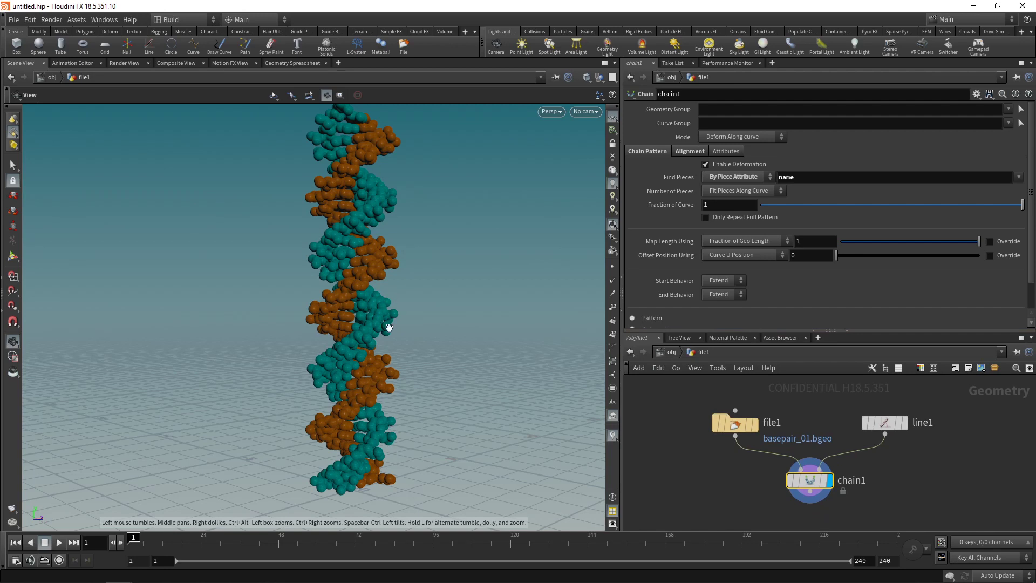
Insert a Transform node between the base pair File node and the Chain node, and display its result
{"action": "left_click_drag", "start_coordinate": [732, 425], "coordinate": [714, 409]}
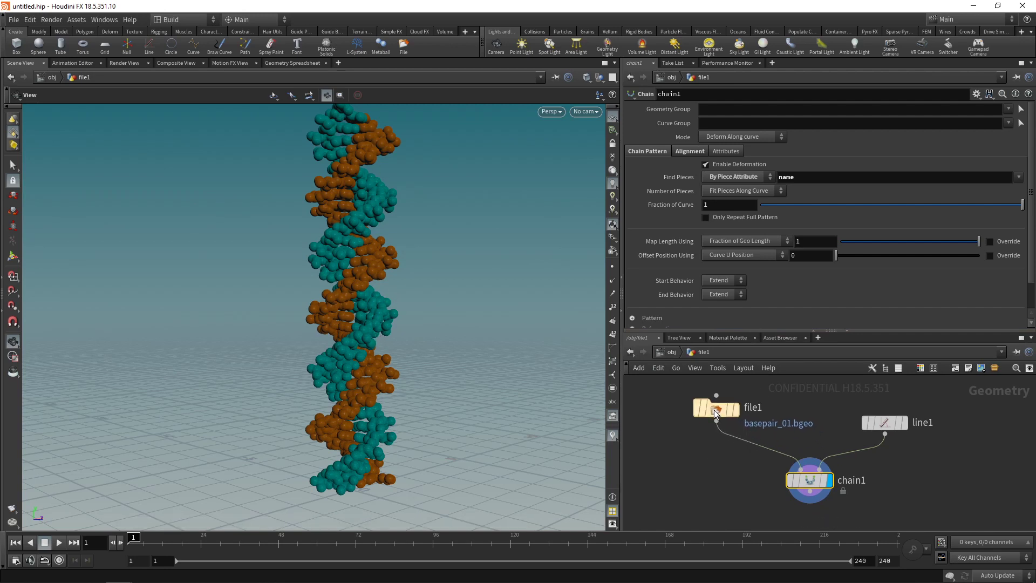
{"action": "key", "text": "Tab"}
{"action": "type", "text": "tr"}
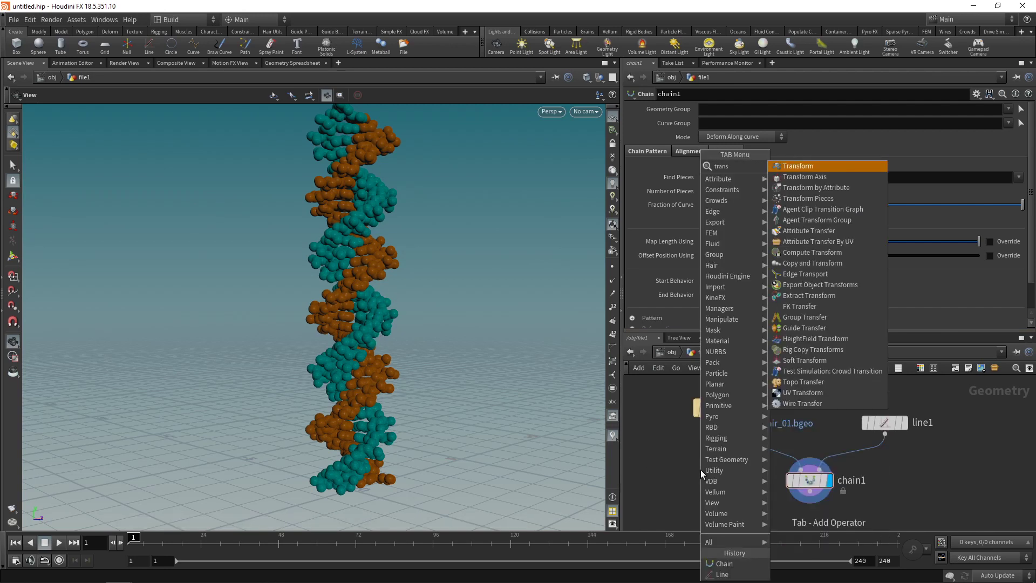
{"action": "key", "text": "Return"}
{"action": "left_click", "coordinate": [750, 454]}
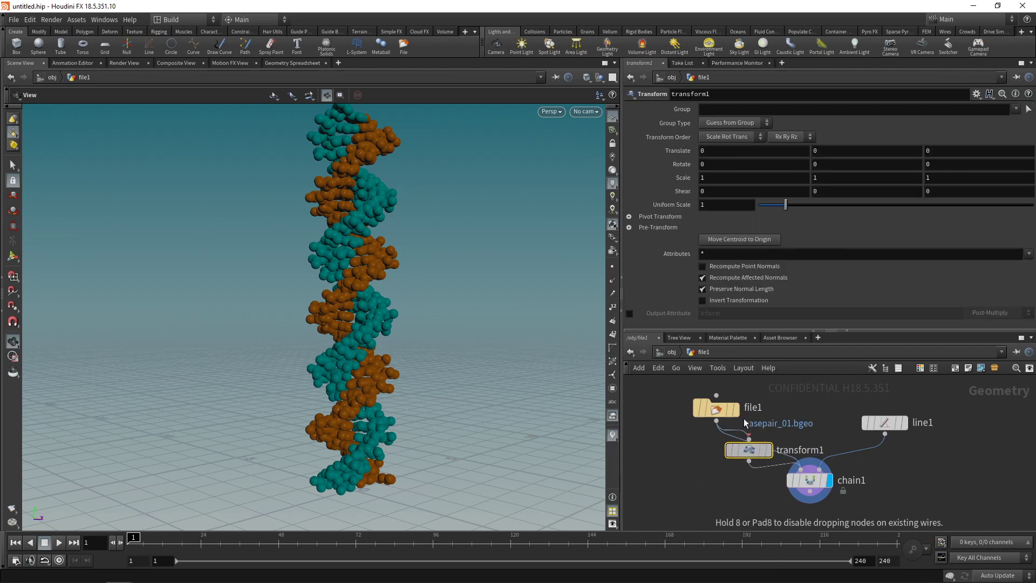
{"action": "left_click", "coordinate": [768, 454]}
Translate the base pair 0.3 in X and 0.2 in Z with the Transform node
{"action": "middle_click_drag", "start_coordinate": [372, 466], "coordinate": [393, 346]}
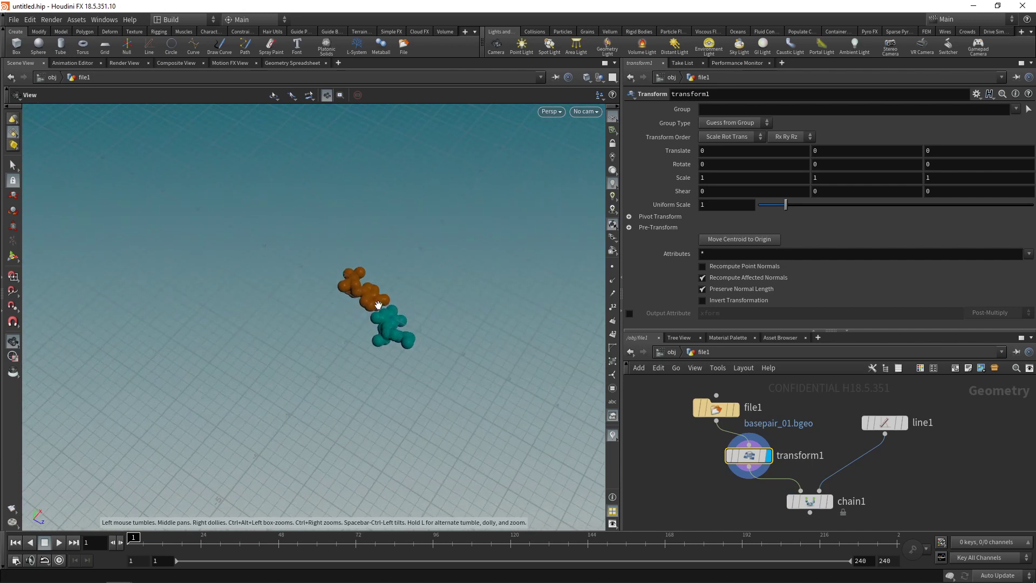
{"action": "left_click", "coordinate": [715, 150]}
{"action": "type", "text": ".2"}
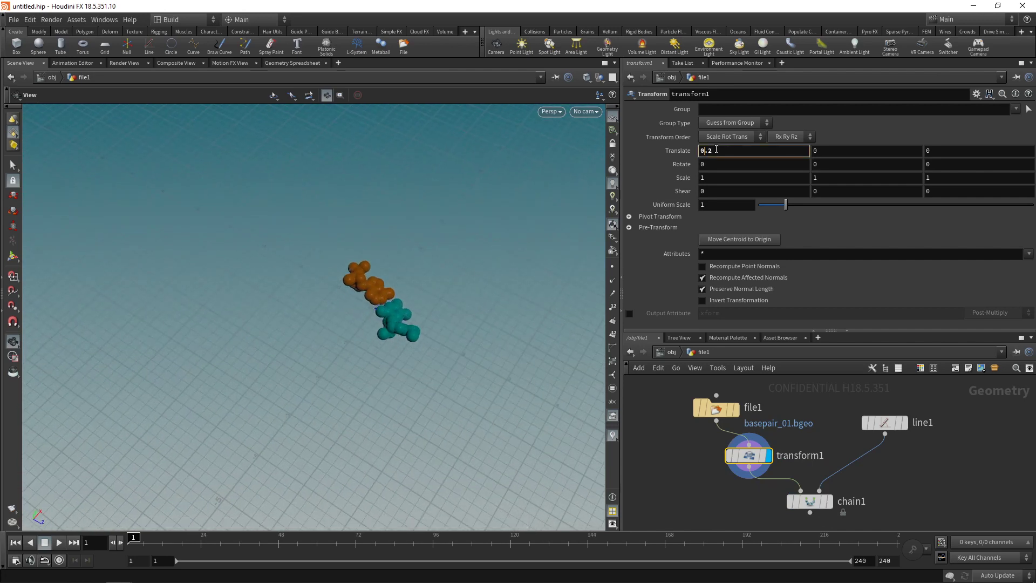
{"action": "scroll", "coordinate": [716, 149], "scroll_direction": "up", "scroll_amount": 1}
{"action": "left_click", "coordinate": [942, 151]}
{"action": "type", "text": ".2"}
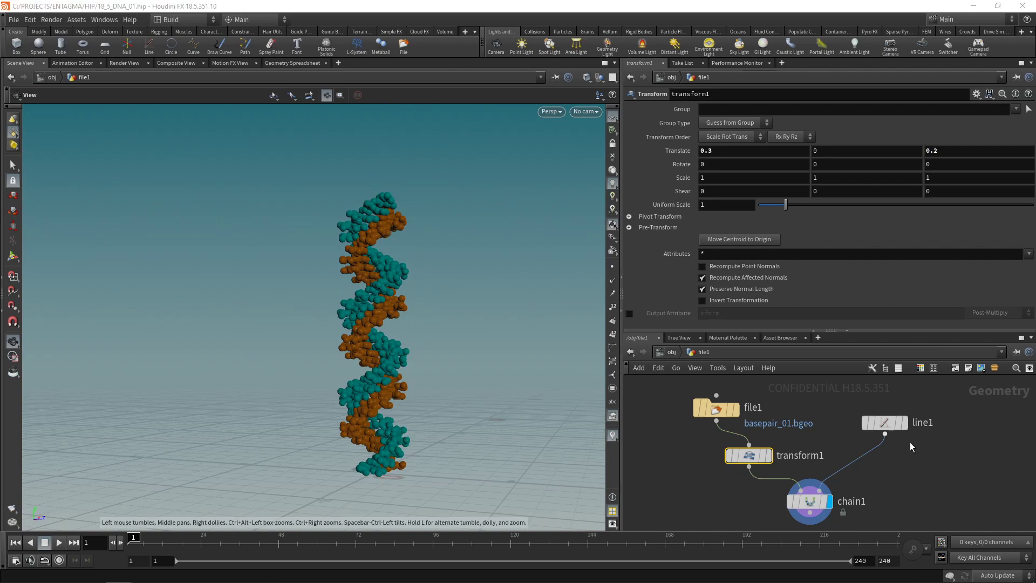
Set the Line node's number of points to 24
{"action": "left_click", "coordinate": [905, 426]}
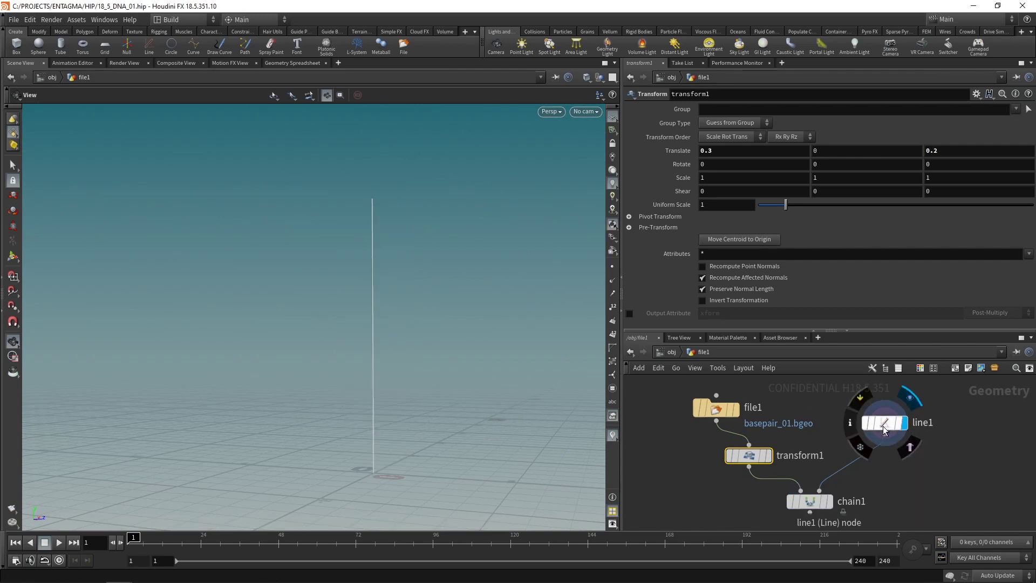
{"action": "left_click", "coordinate": [885, 423]}
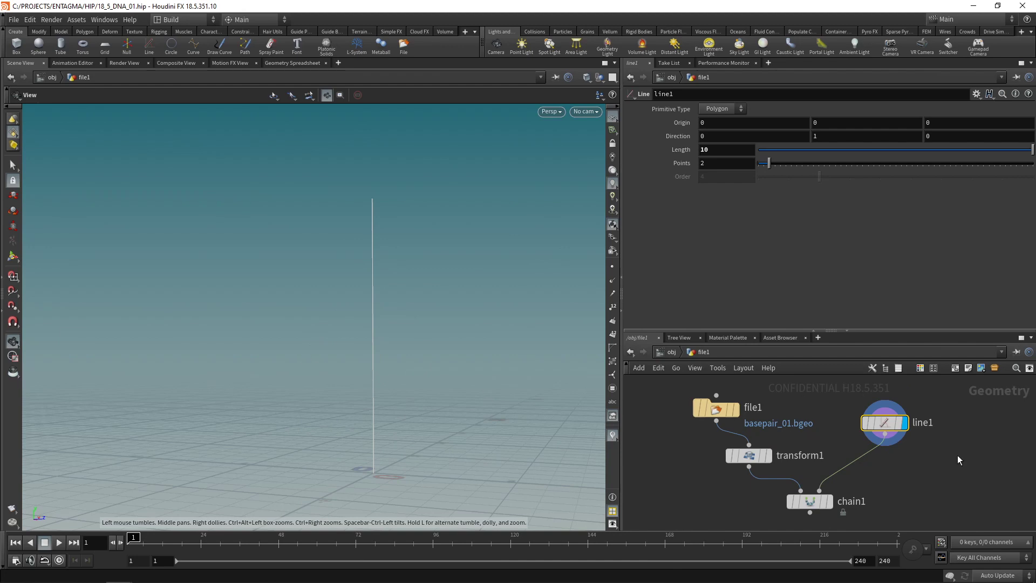
{"action": "left_click", "coordinate": [718, 163]}
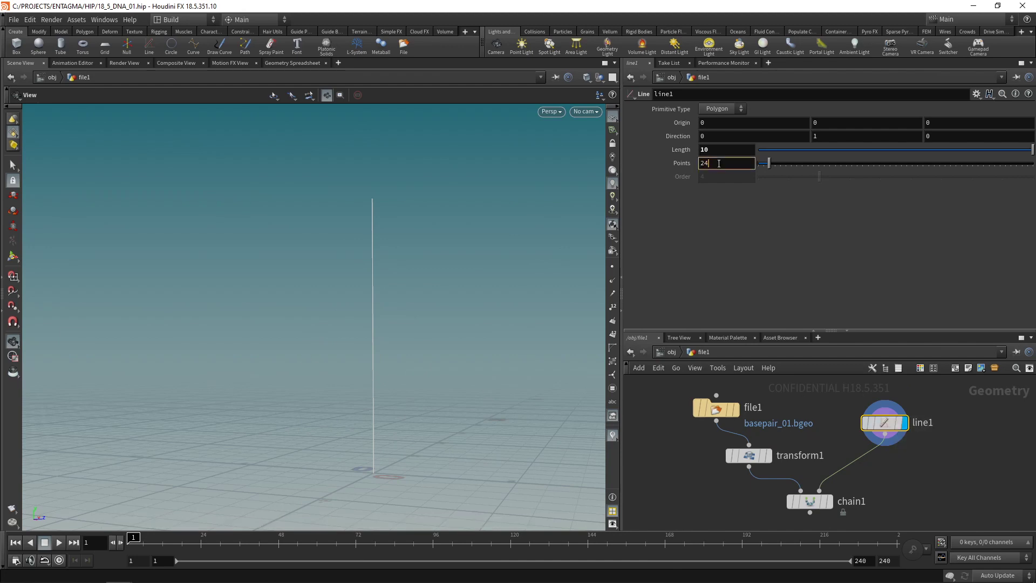
{"action": "key", "text": "Return"}
Insert an Attribute Noise node between the Line and Chain nodes, place it below the line, and display it
{"action": "left_click_drag", "start_coordinate": [831, 330], "coordinate": [833, 251]}
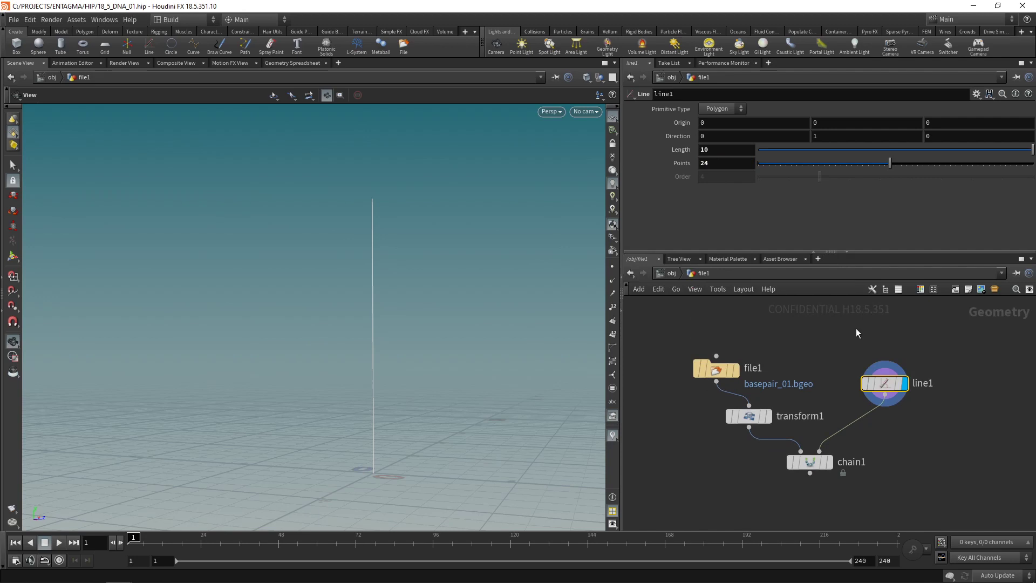
{"action": "left_click_drag", "start_coordinate": [882, 381], "coordinate": [916, 366]}
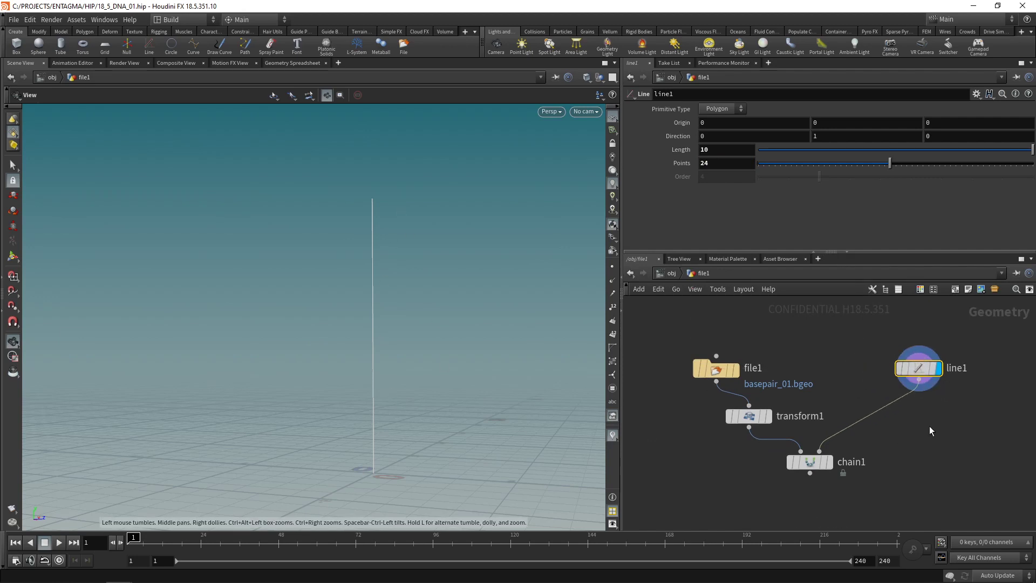
{"action": "key", "text": "Tab"}
{"action": "type", "text": "attribn"}
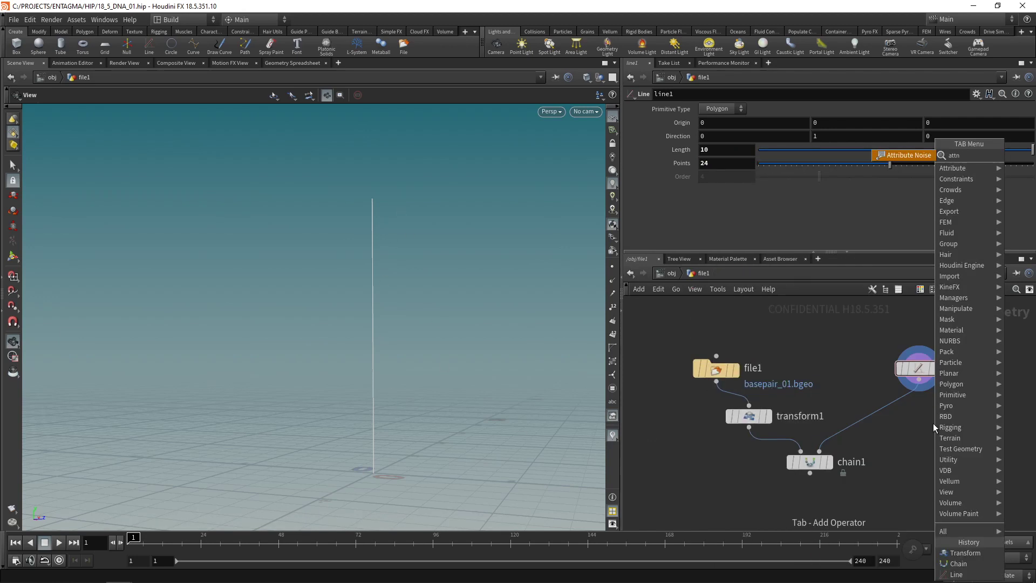
{"action": "type", "text": "oi"}
{"action": "key", "text": "Return"}
{"action": "left_click", "coordinate": [886, 415]}
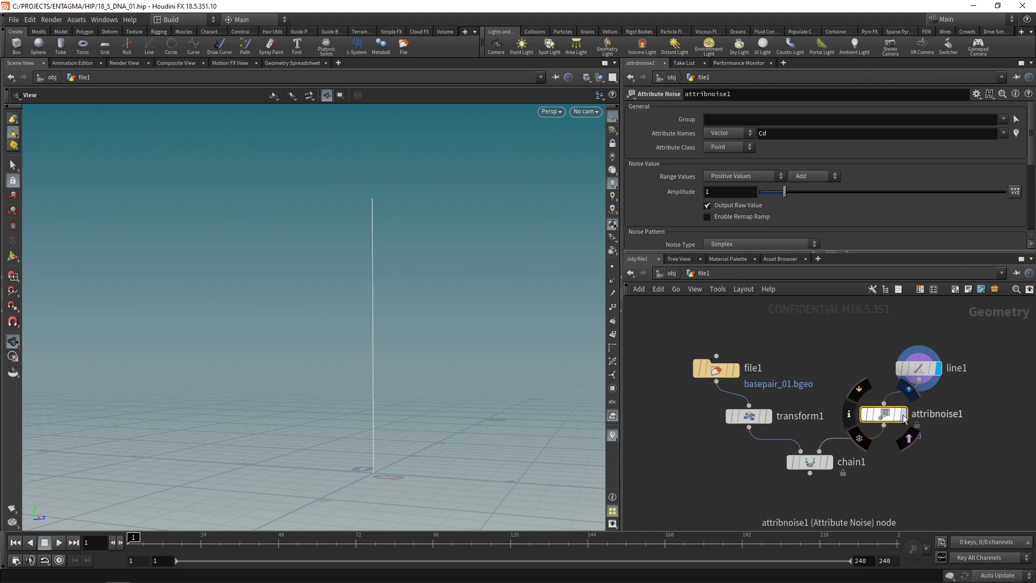
{"action": "left_click_drag", "start_coordinate": [888, 417], "coordinate": [923, 418]}
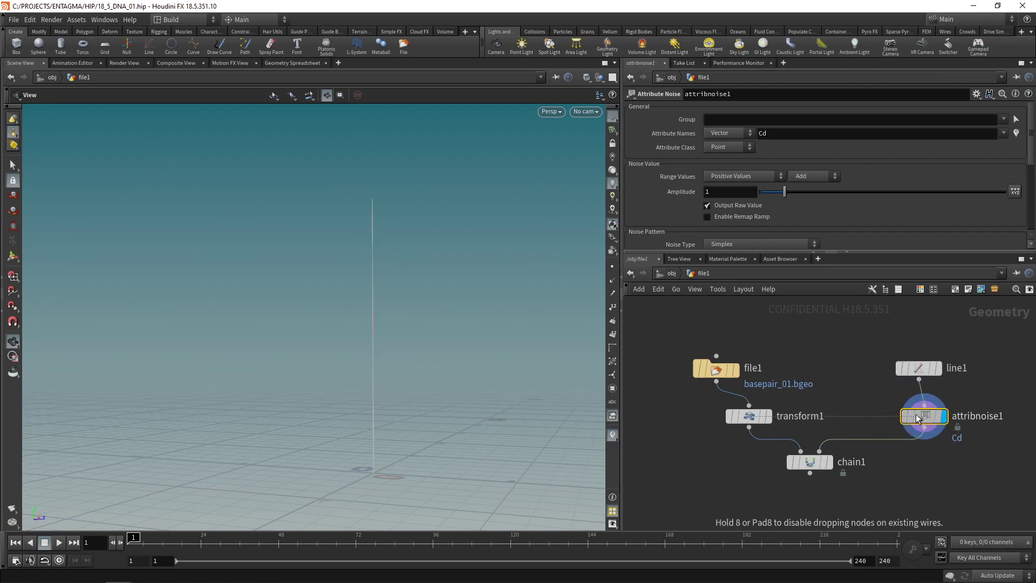
Apply the Attribute Noise to the attribute P and raise its amplitude to 1.76
{"action": "left_click", "coordinate": [792, 137]}
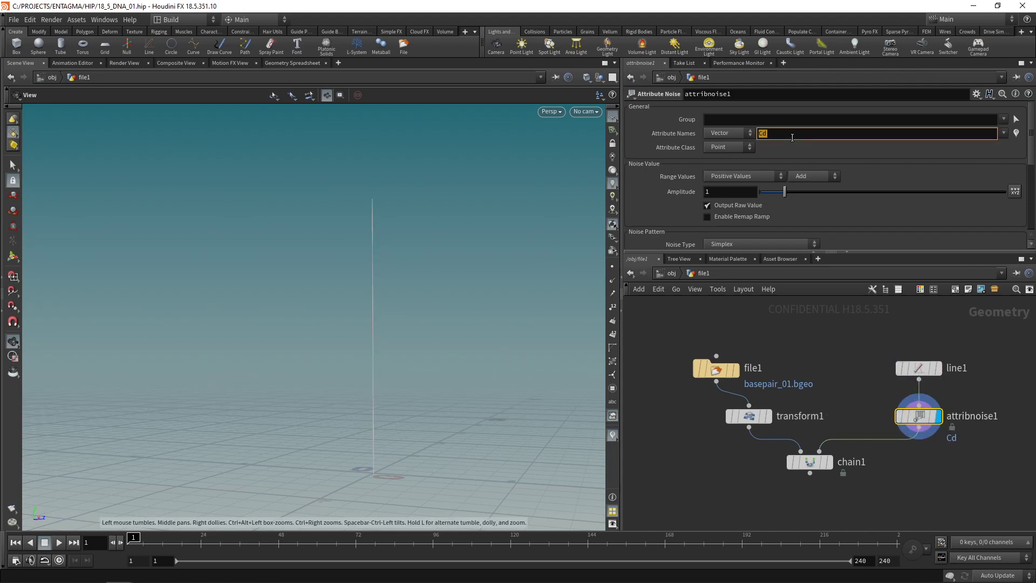
{"action": "type", "text": "P"}
{"action": "key", "text": "Return"}
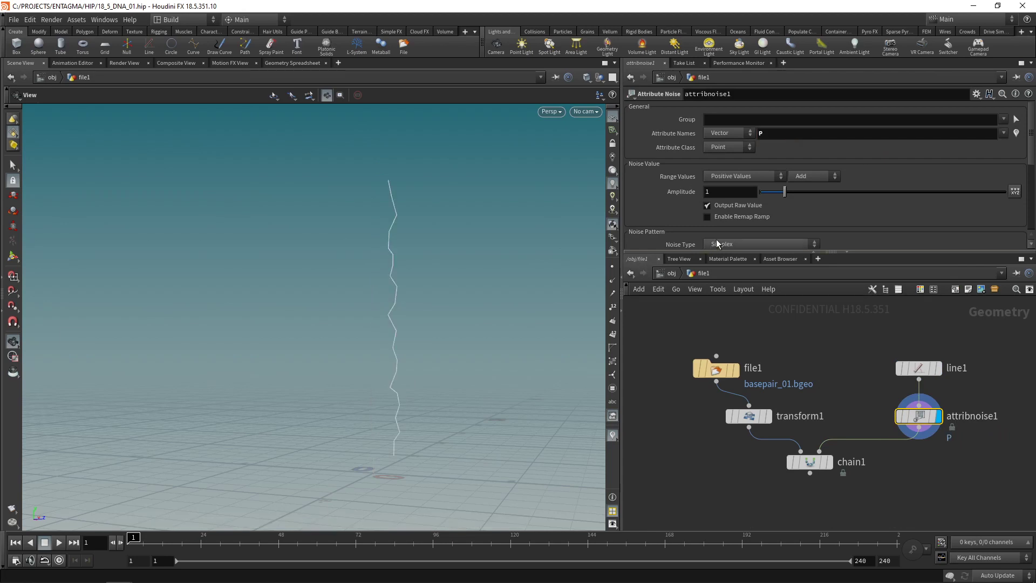
{"action": "left_click_drag", "start_coordinate": [757, 252], "coordinate": [755, 338]}
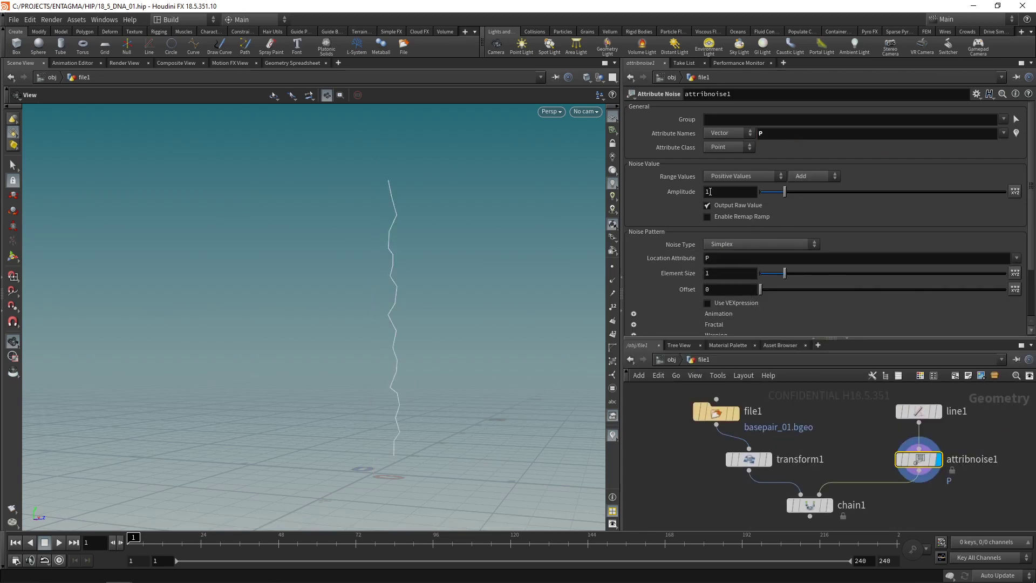
{"action": "left_click_drag", "start_coordinate": [784, 190], "coordinate": [804, 204]}
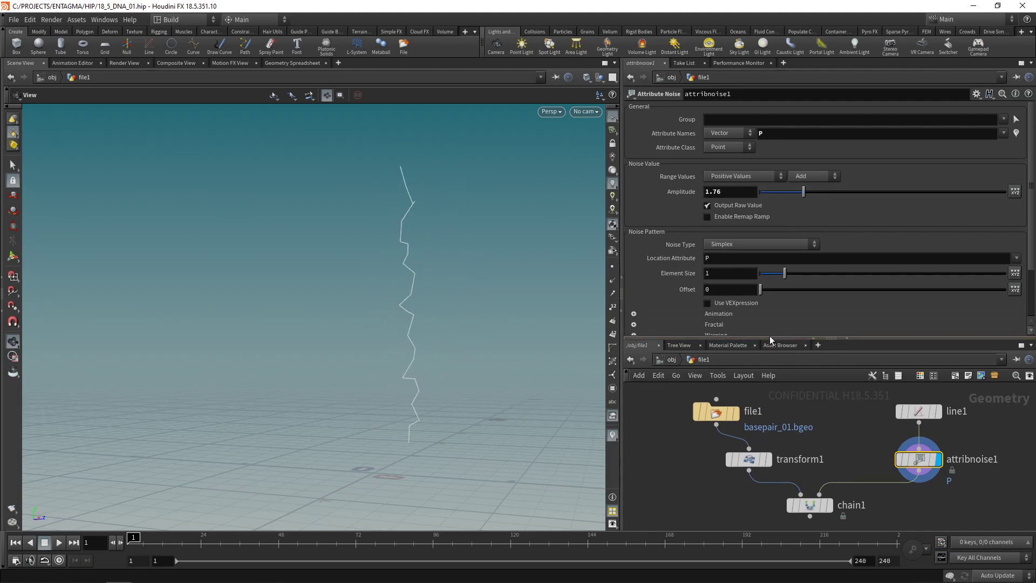
Enable the noise's remap ramp and set the value of its first point to -1
{"action": "left_click_drag", "start_coordinate": [769, 336], "coordinate": [774, 406]}
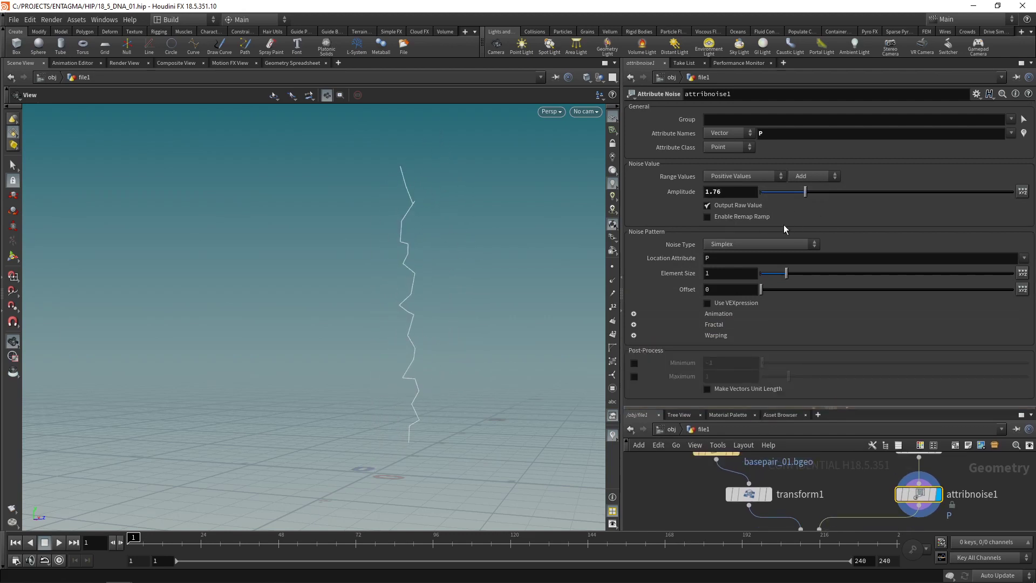
{"action": "left_click", "coordinate": [707, 217]}
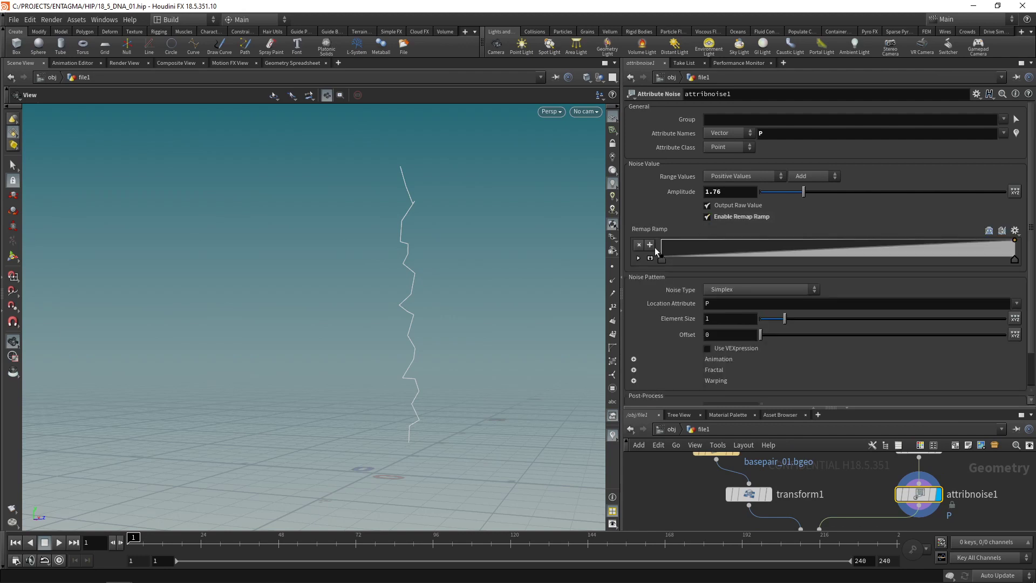
{"action": "left_click", "coordinate": [638, 257]}
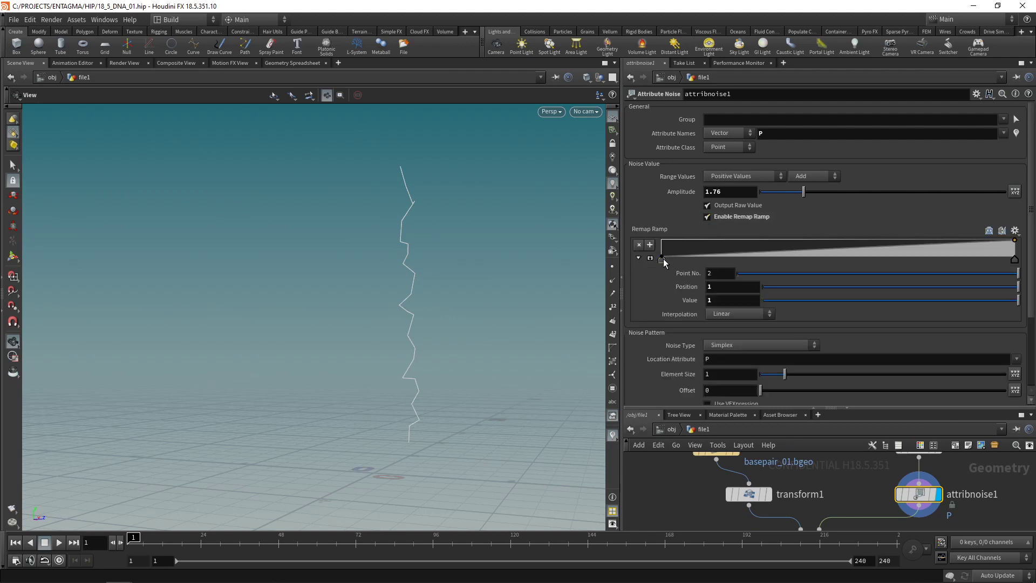
{"action": "left_click", "coordinate": [726, 302]}
{"action": "type", "text": "-1"}
{"action": "key", "text": "Return"}
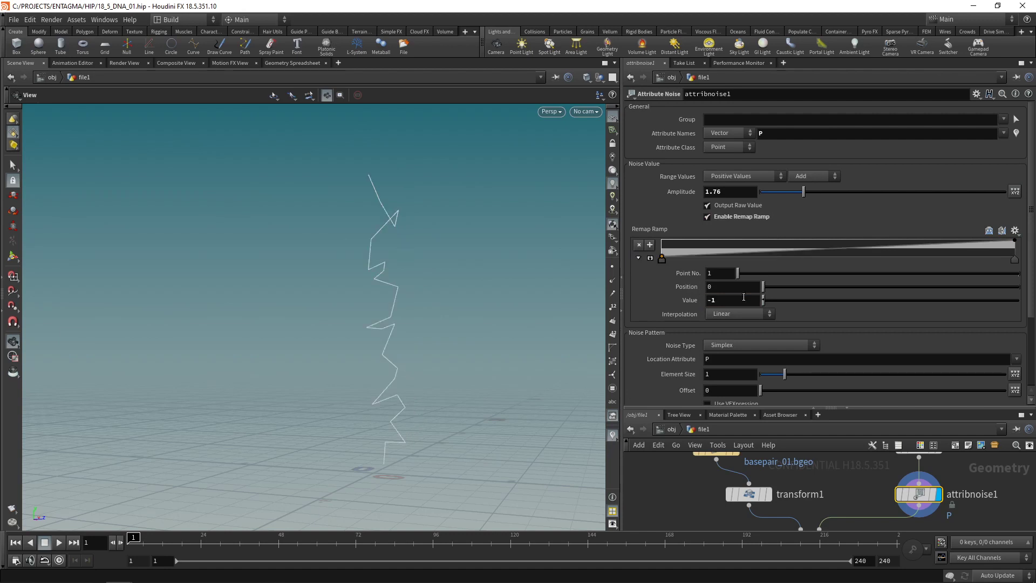
Set the noise amplitude to about 1.63 and the element size to about 7.38 to bend the line smoothly
{"action": "mouse_move", "coordinate": [804, 192]}
{"action": "left_mouse_down"}
{"action": "mouse_move", "coordinate": [760, 202]}
{"action": "mouse_move", "coordinate": [809, 200]}
{"action": "mouse_move", "coordinate": [800, 199]}
{"action": "left_mouse_up"}
{"action": "left_click_drag", "start_coordinate": [442, 275], "coordinate": [421, 324]}
{"action": "mouse_move", "coordinate": [798, 193]}
{"action": "left_mouse_down"}
{"action": "mouse_move", "coordinate": [768, 196]}
{"action": "mouse_move", "coordinate": [800, 197]}
{"action": "left_mouse_up"}
{"action": "mouse_move", "coordinate": [523, 282]}
{"action": "left_mouse_down"}
{"action": "mouse_move", "coordinate": [494, 272]}
{"action": "mouse_move", "coordinate": [513, 278]}
{"action": "left_mouse_up"}
{"action": "left_click_drag", "start_coordinate": [784, 374], "coordinate": [940, 339]}
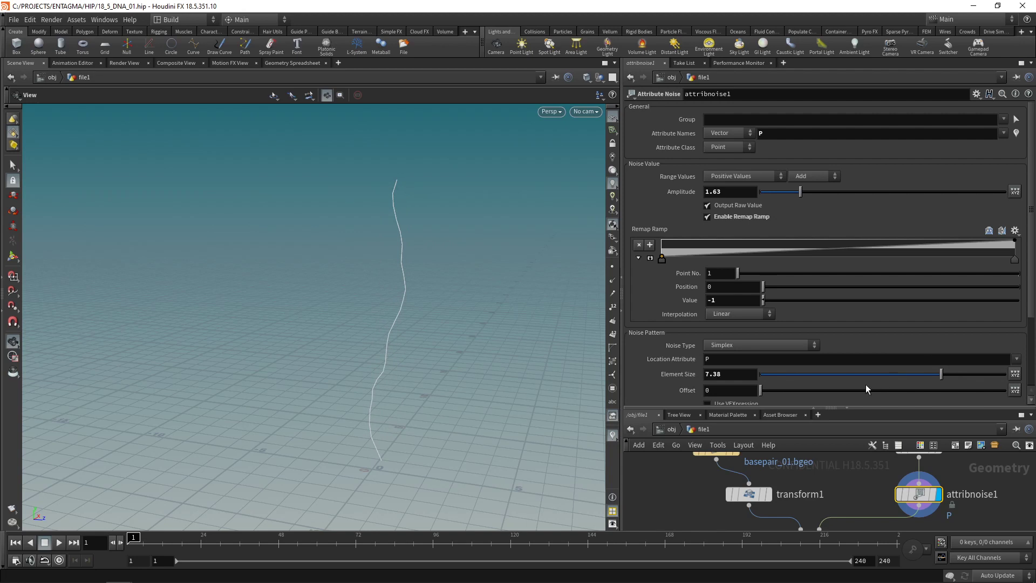
Insert an Attribute Blur node between the Attribute Noise and Chain nodes, and turn off Pin Border Points
{"action": "left_click_drag", "start_coordinate": [842, 407], "coordinate": [845, 308]}
{"action": "middle_click_drag", "start_coordinate": [876, 489], "coordinate": [878, 425]}
{"action": "left_click_drag", "start_coordinate": [814, 430], "coordinate": [805, 466]}
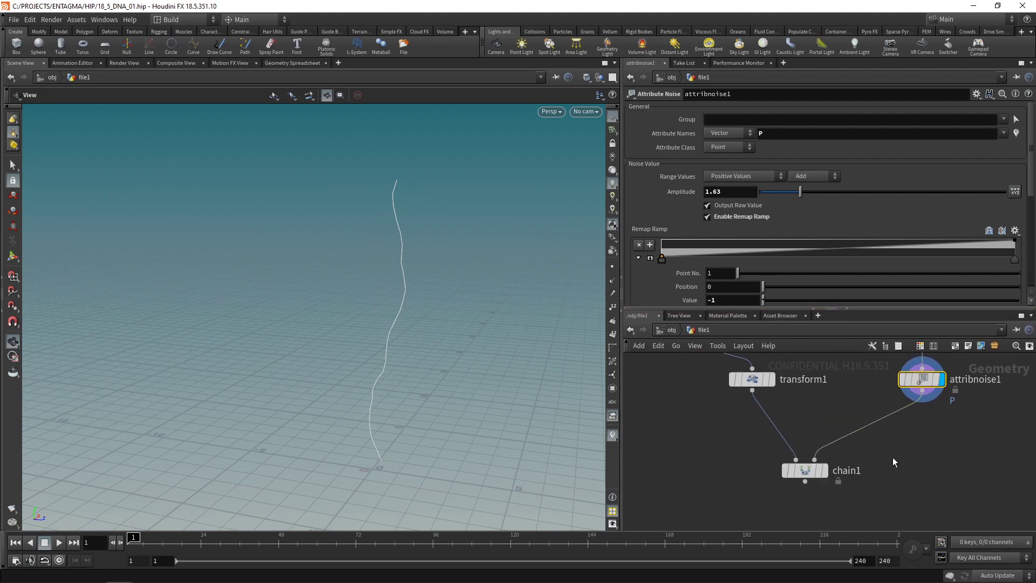
{"action": "key", "text": "Tab"}
{"action": "type", "text": "attblur"}
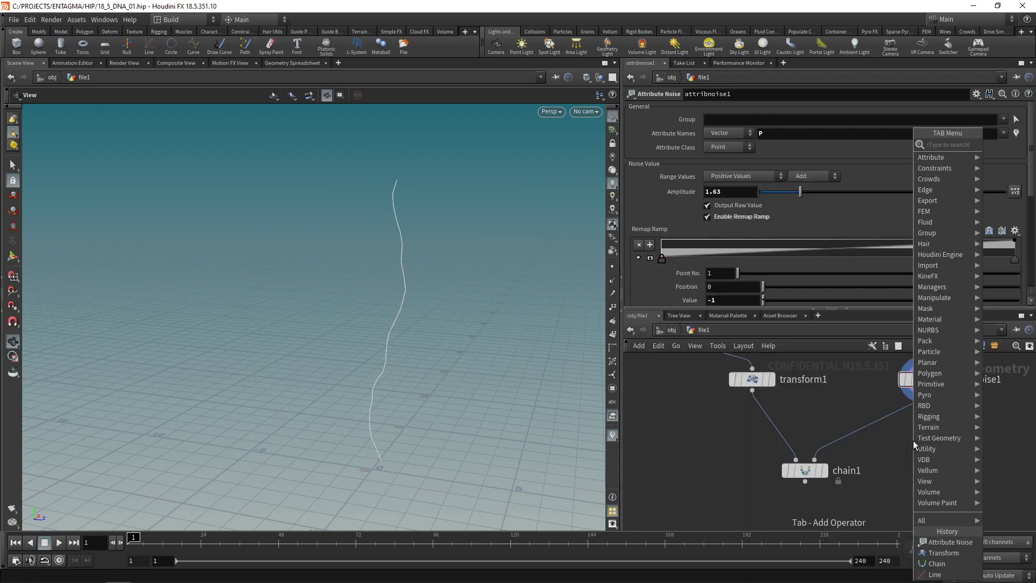
{"action": "key", "text": "Return"}
{"action": "left_click", "coordinate": [913, 437]}
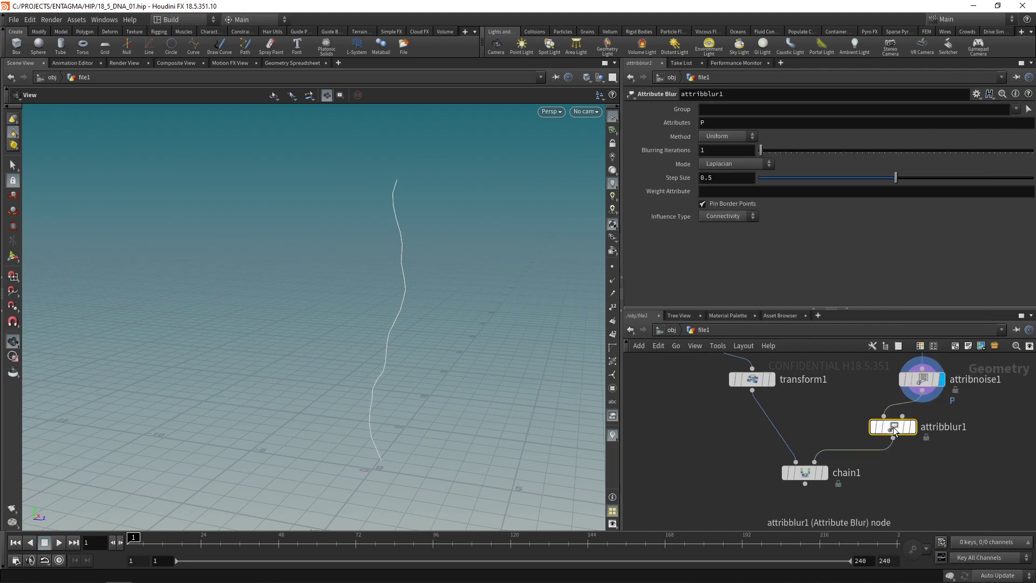
{"action": "left_click", "coordinate": [731, 205]}
{"action": "left_click_drag", "start_coordinate": [416, 249], "coordinate": [436, 216]}
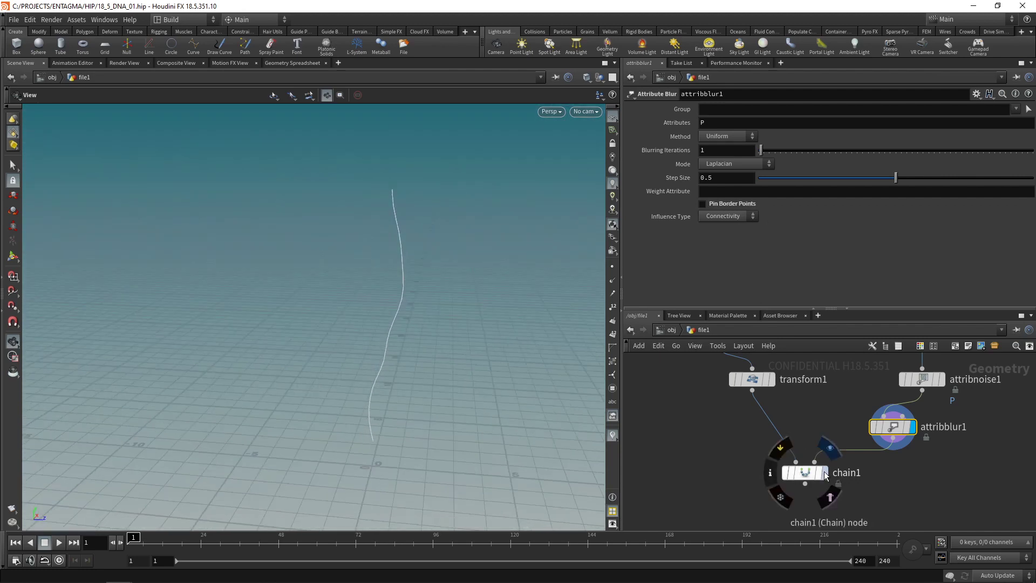
Inspect the spheres of the helix along the curved line up close and enable rigidity on the Chain node
{"action": "left_click_drag", "start_coordinate": [357, 323], "coordinate": [481, 387]}
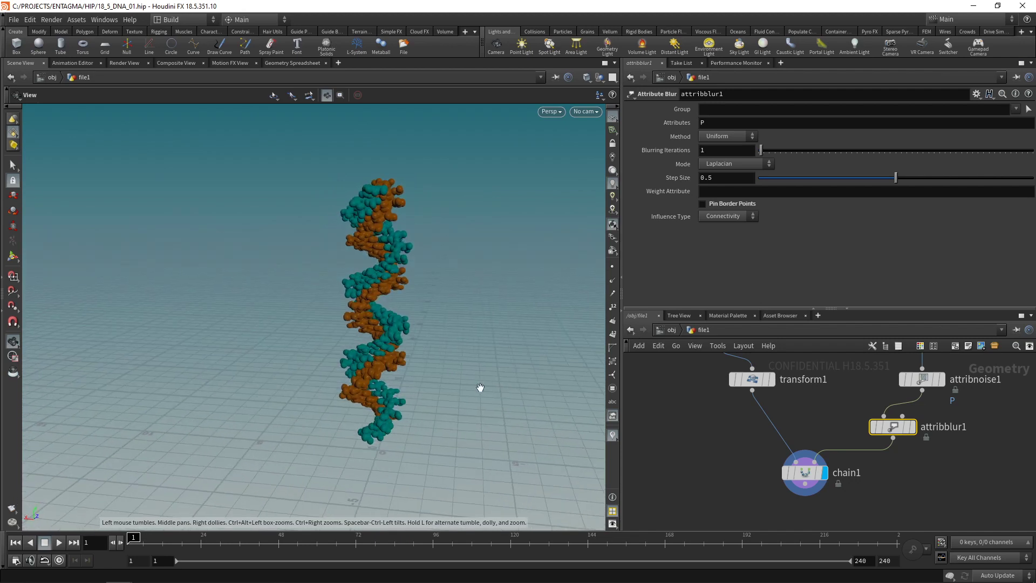
{"action": "right_click_drag", "start_coordinate": [399, 288], "coordinate": [365, 307]}
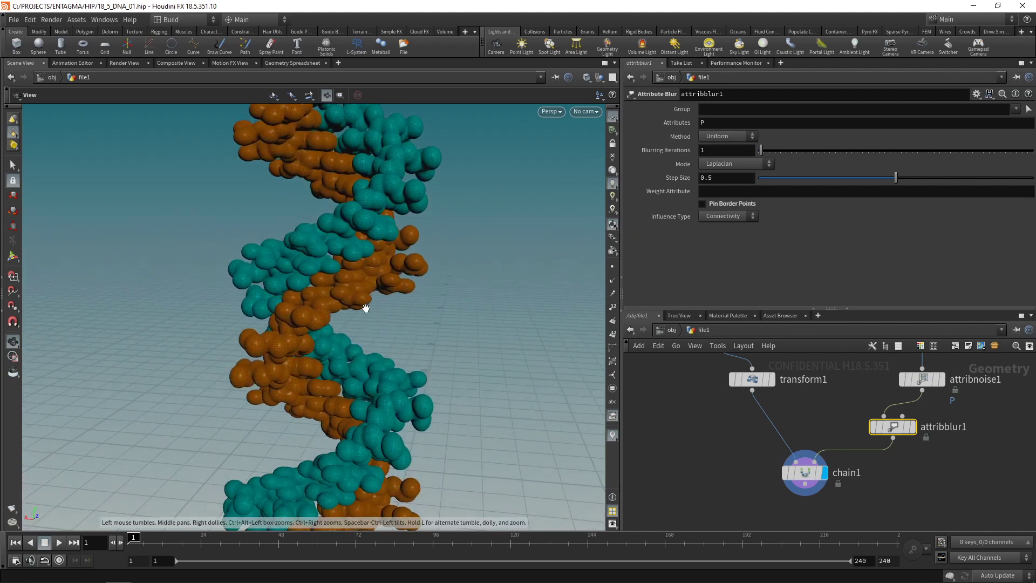
{"action": "left_click_drag", "start_coordinate": [365, 307], "coordinate": [408, 325]}
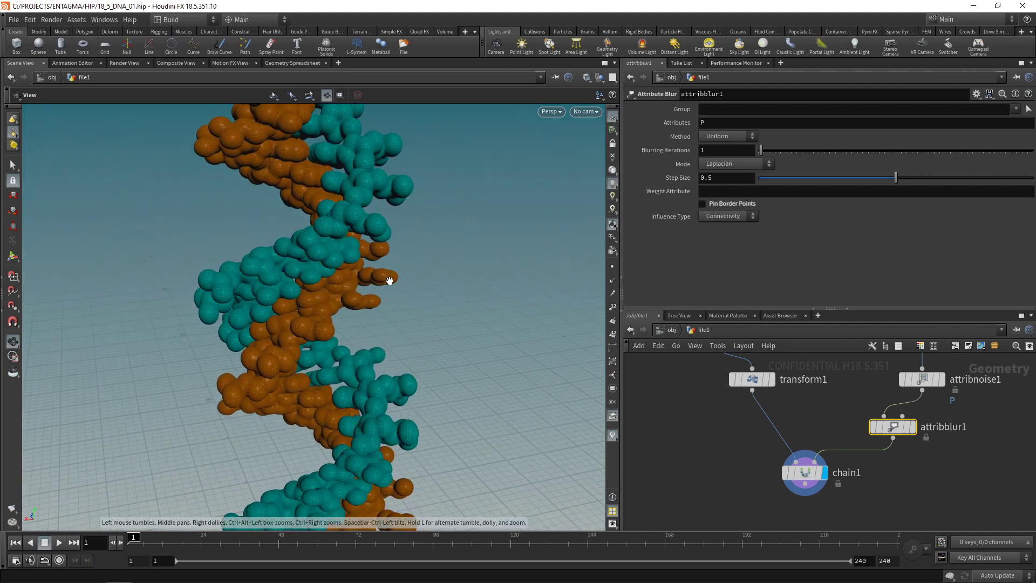
{"action": "scroll", "coordinate": [386, 279], "scroll_direction": "up", "scroll_amount": 3}
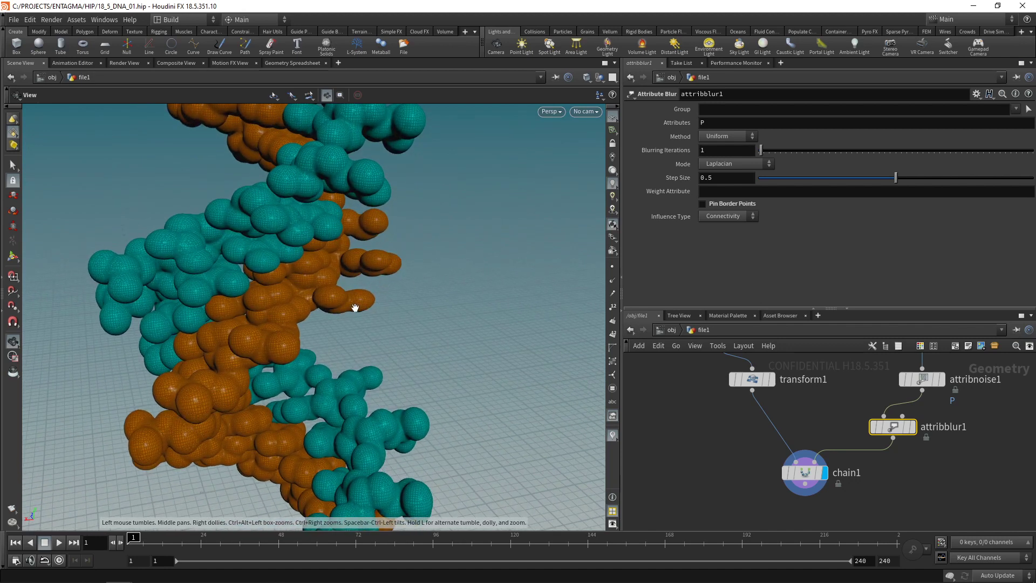
{"action": "scroll", "coordinate": [335, 316], "scroll_direction": "down", "scroll_amount": 3}
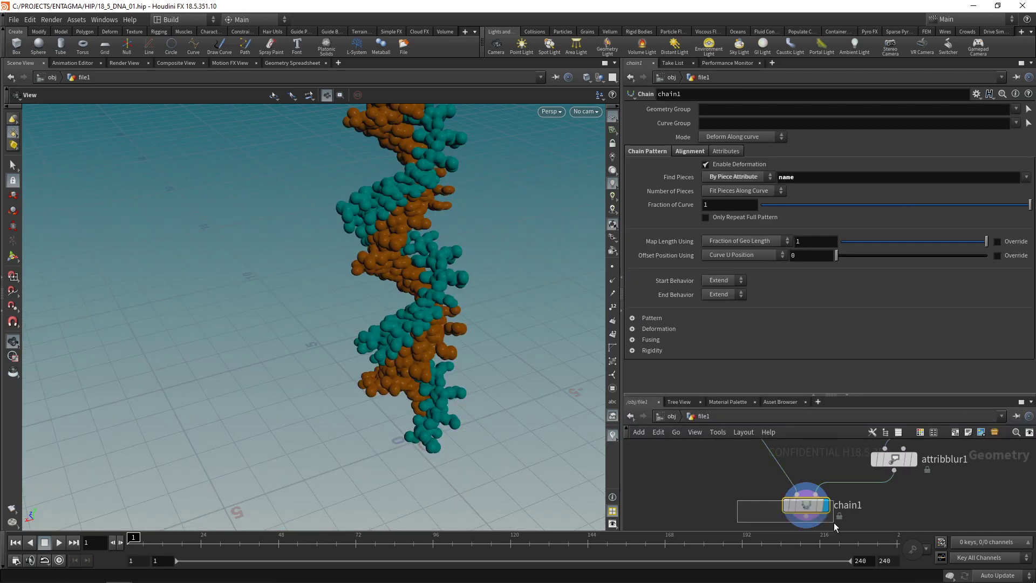
{"action": "left_click_drag", "start_coordinate": [835, 527], "coordinate": [833, 526]}
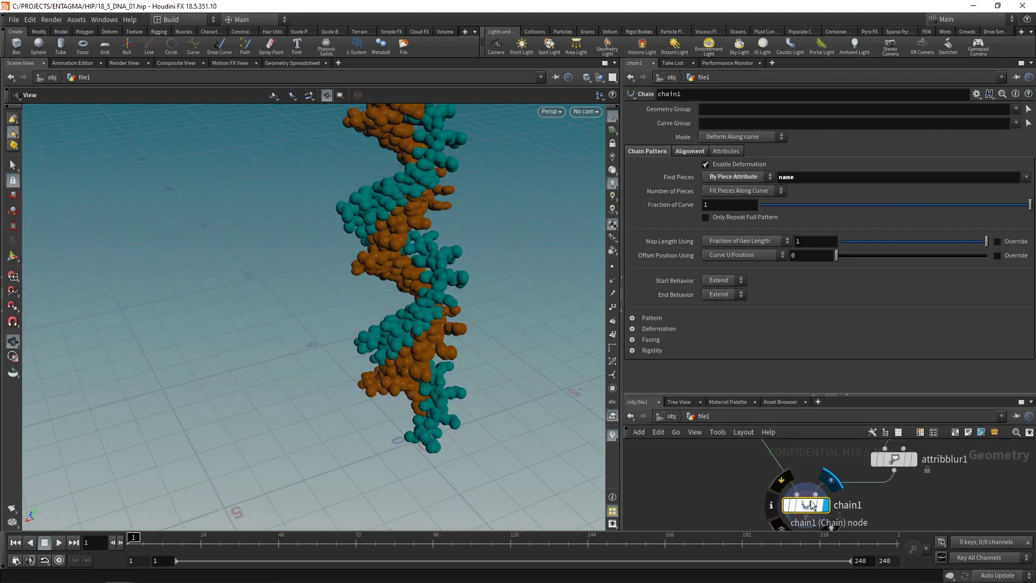
{"action": "left_click", "coordinate": [632, 350]}
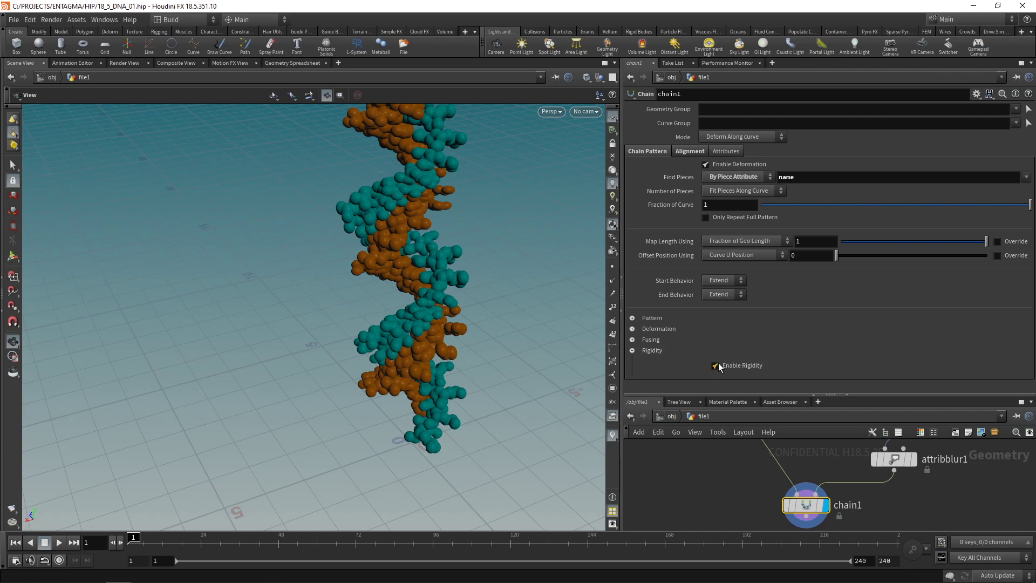